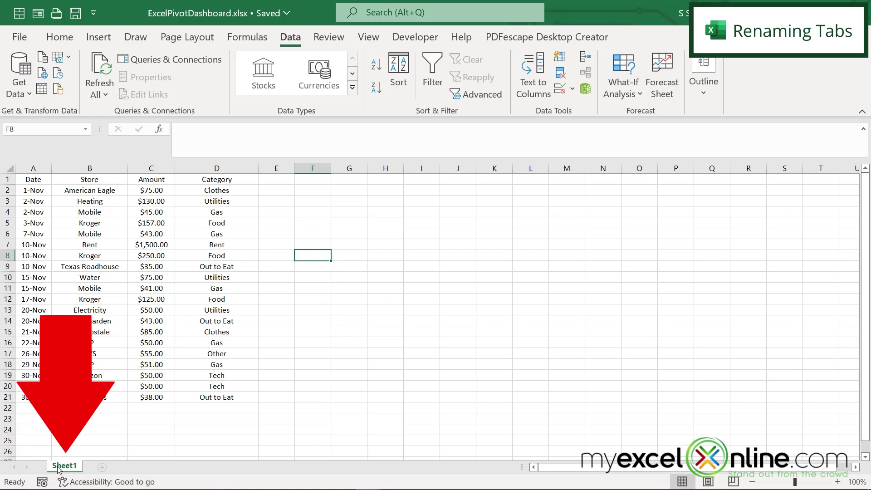
# Rename Sheet1 to Data.
pyautogui.doubleClick(59, 465)
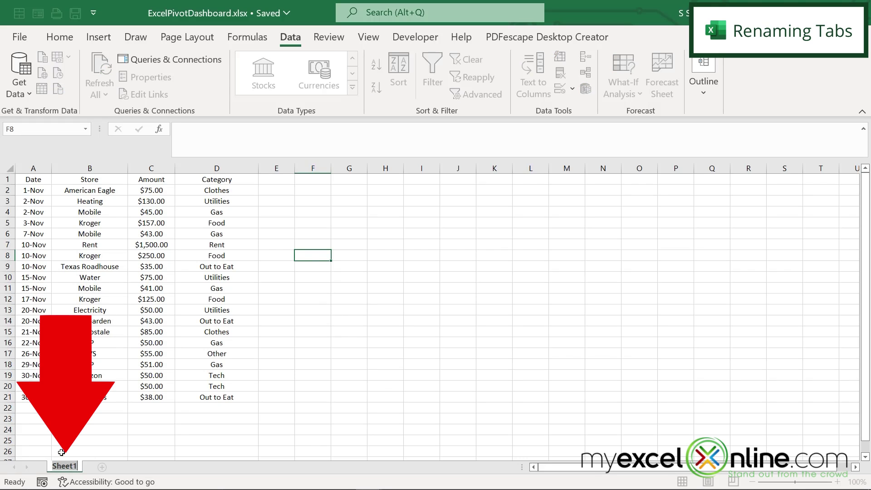
pyautogui.write('Data')
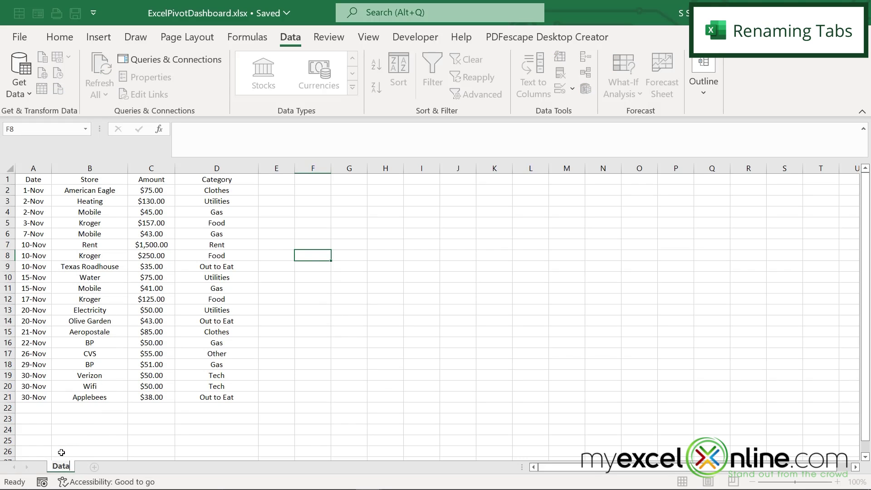
pyautogui.click(110, 431)
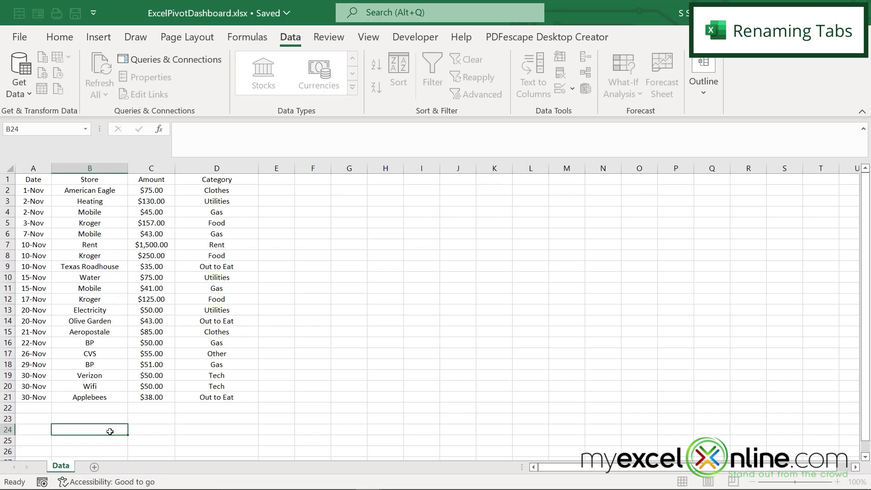
# Add a new sheet named Dashboard and move it in front of Data.
pyautogui.click(95, 471)
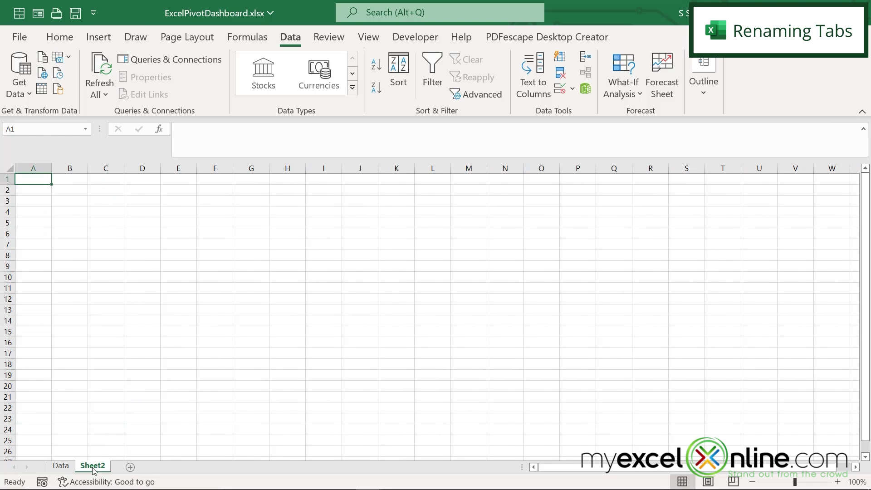
pyautogui.doubleClick(94, 470)
pyautogui.write('Dashboard')
pyautogui.click(178, 440)
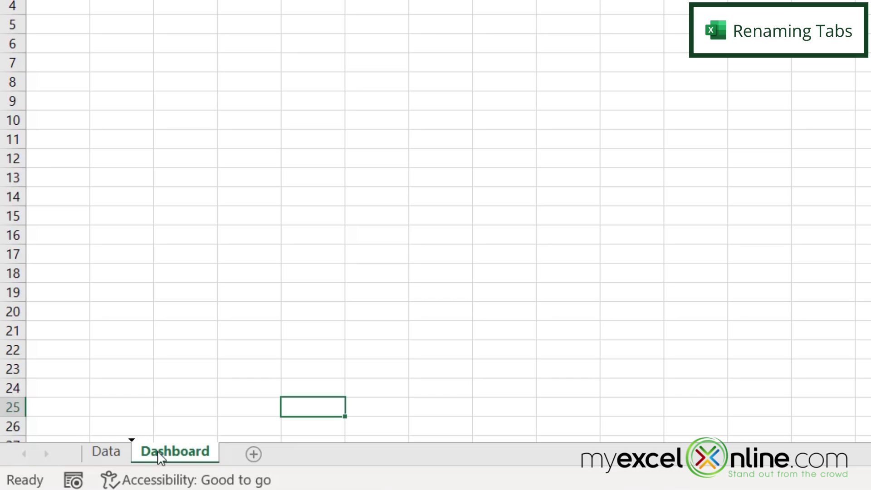
pyautogui.moveTo(89, 470); pyautogui.dragTo(41, 467)
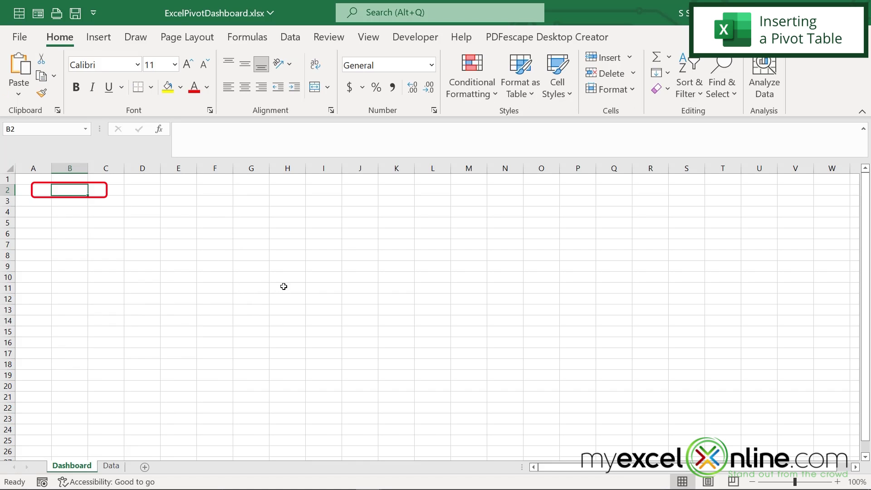
# Start a new PivotTable from a table or range at B2 on Dashboard.
pyautogui.click(90, 38)
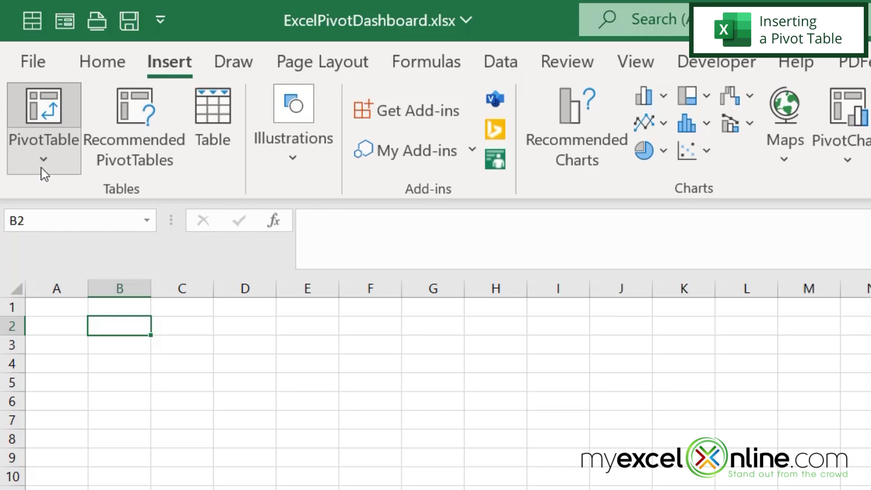
pyautogui.click(25, 93)
pyautogui.click(59, 193)
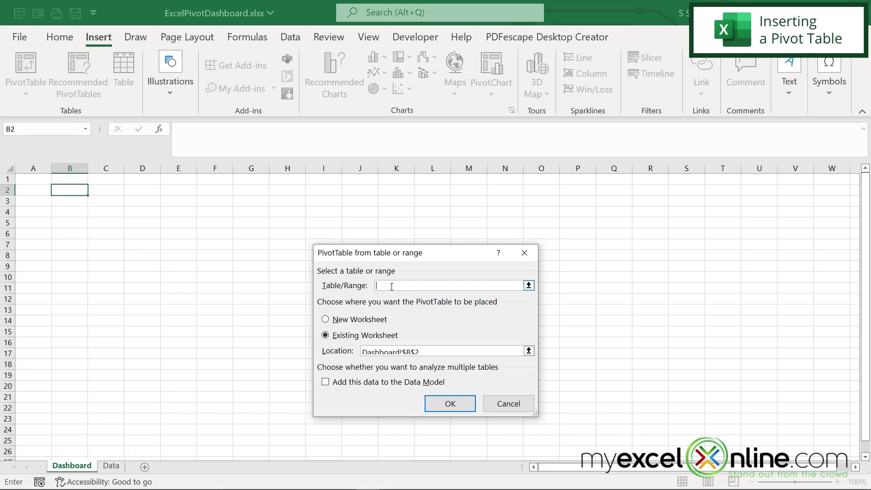
# Set the pivot source to Data!$A:$D and create the pivot table.
pyautogui.click(529, 286)
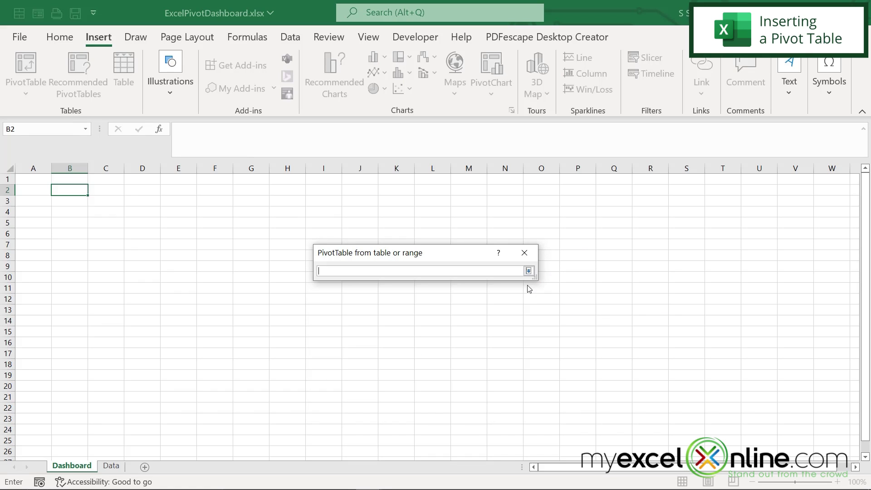
pyautogui.click(110, 466)
pyautogui.moveTo(33, 179); pyautogui.dragTo(201, 289)
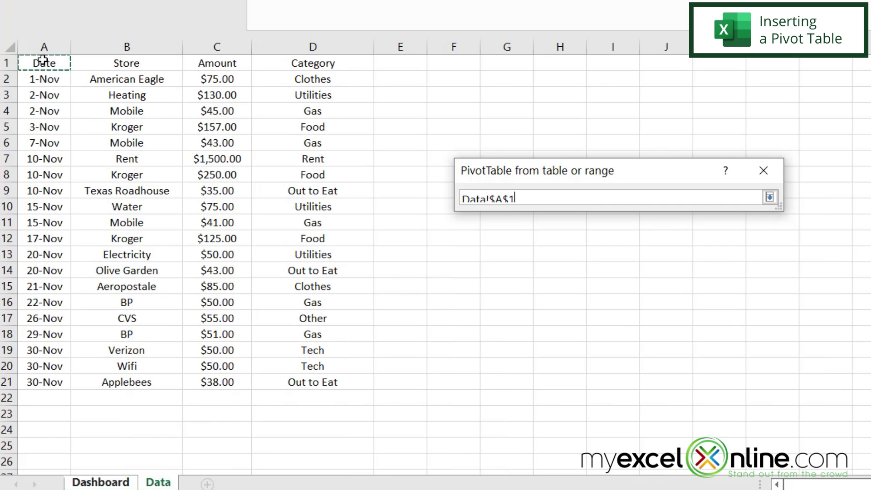
pyautogui.moveTo(290, 224); pyautogui.dragTo(312, 383)
pyautogui.moveTo(43, 46); pyautogui.dragTo(320, 48)
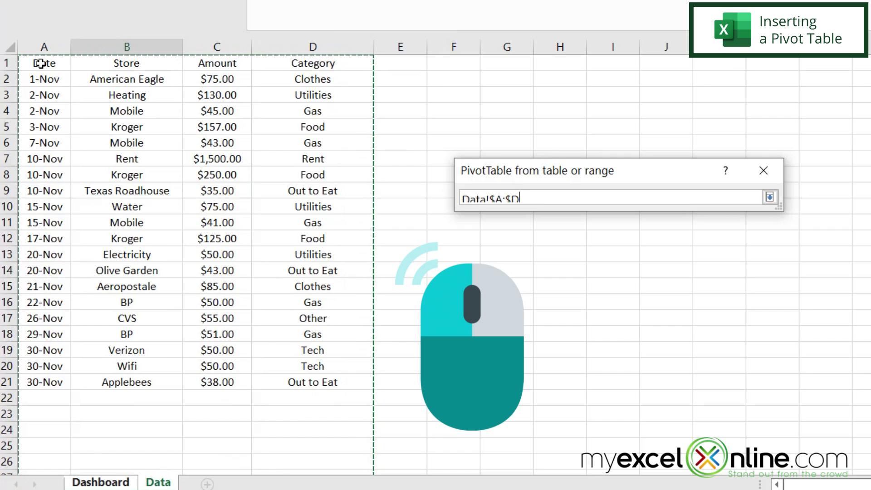
pyautogui.moveTo(40, 64); pyautogui.dragTo(319, 382)
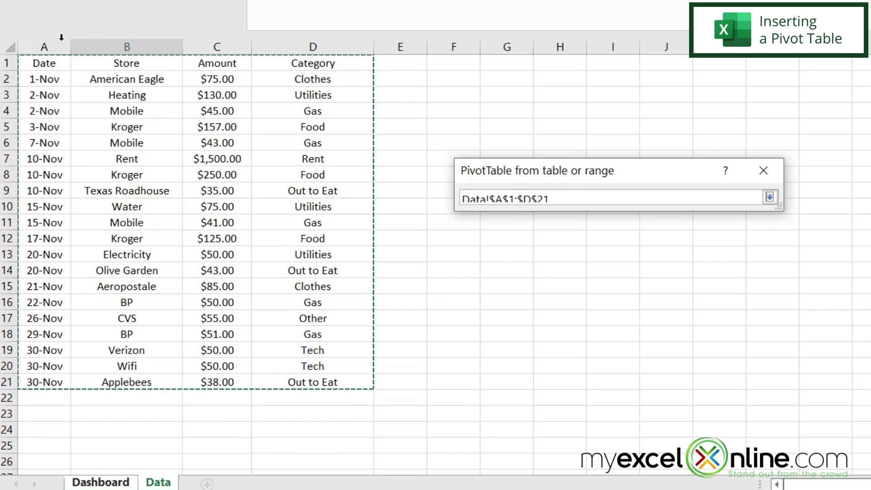
pyautogui.click(38, 44)
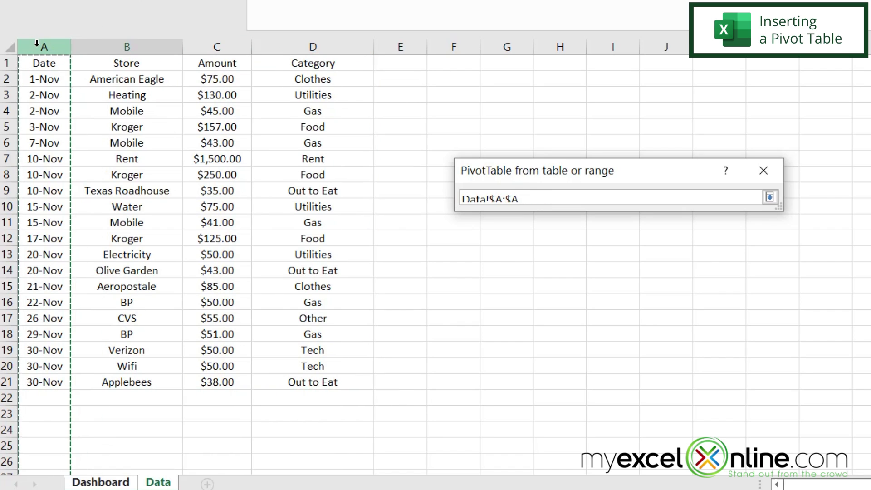
pyautogui.moveTo(39, 44); pyautogui.dragTo(326, 49)
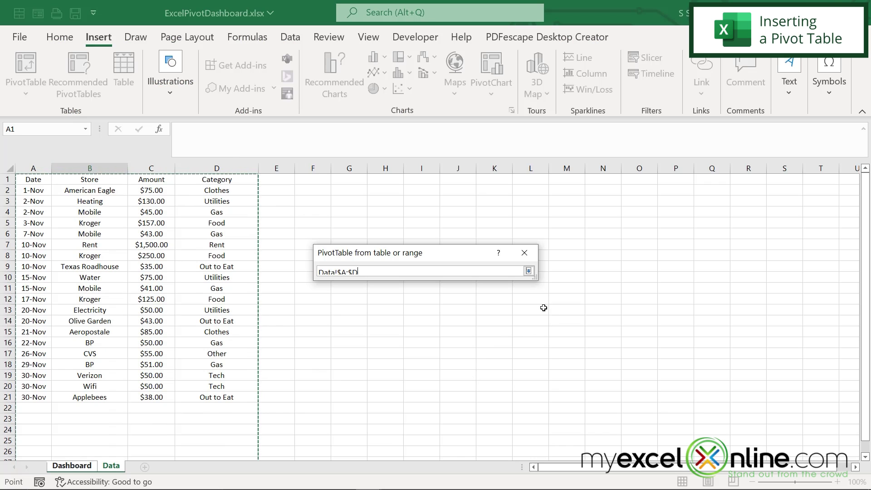
pyautogui.click(527, 271)
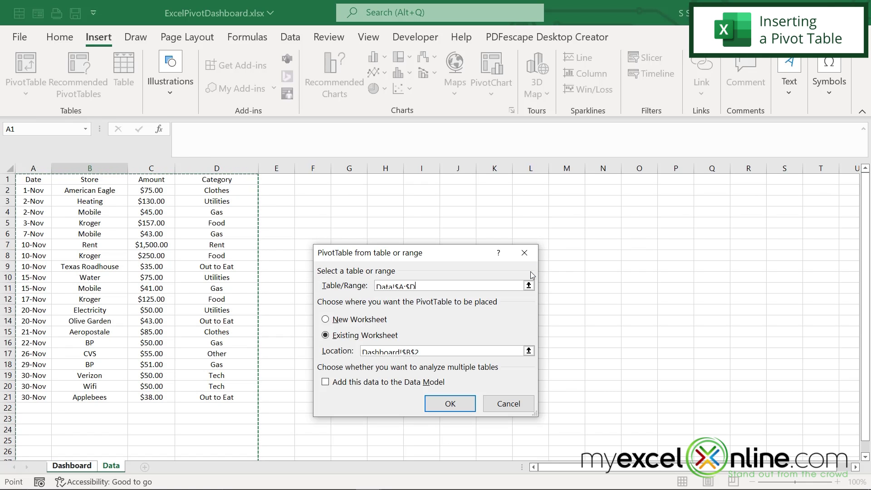
pyautogui.click(450, 403)
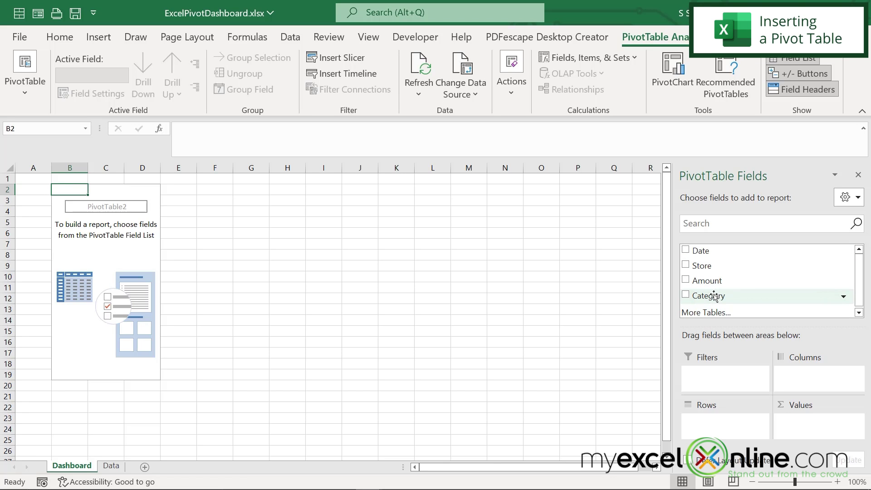
# Add Category as rows and Sum of Amount as values, totalling 2948.
pyautogui.click(685, 294)
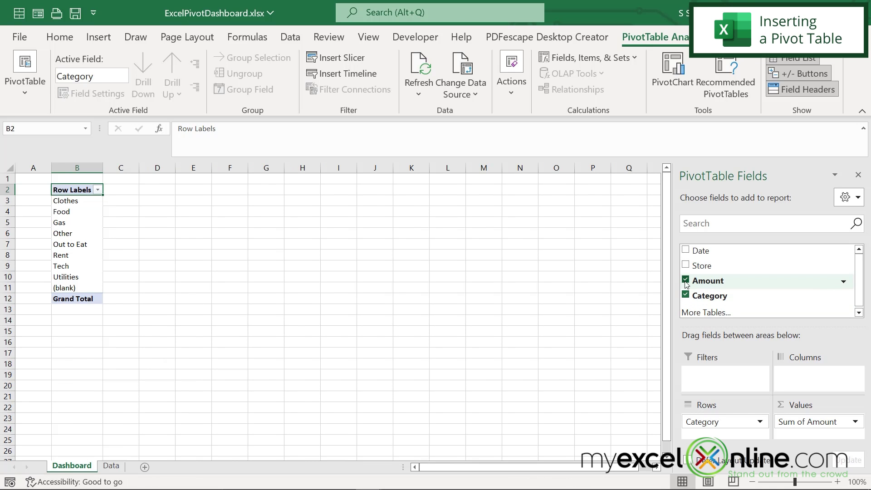
pyautogui.click(685, 280)
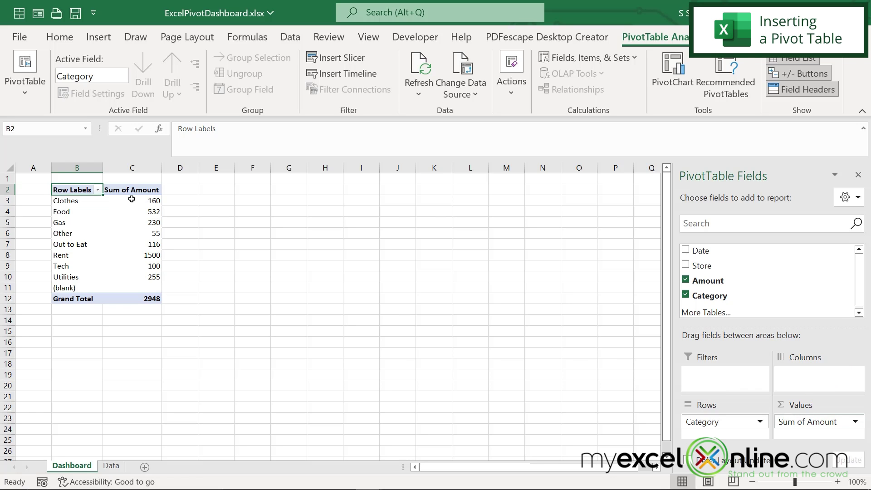
# Format the pivot amounts C3:C11 as centred Currency.
pyautogui.moveTo(131, 201); pyautogui.dragTo(136, 288)
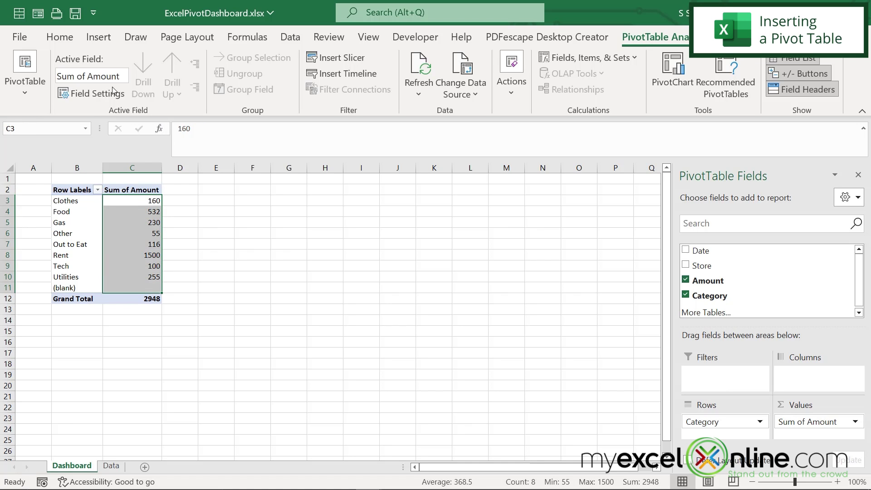
pyautogui.click(58, 40)
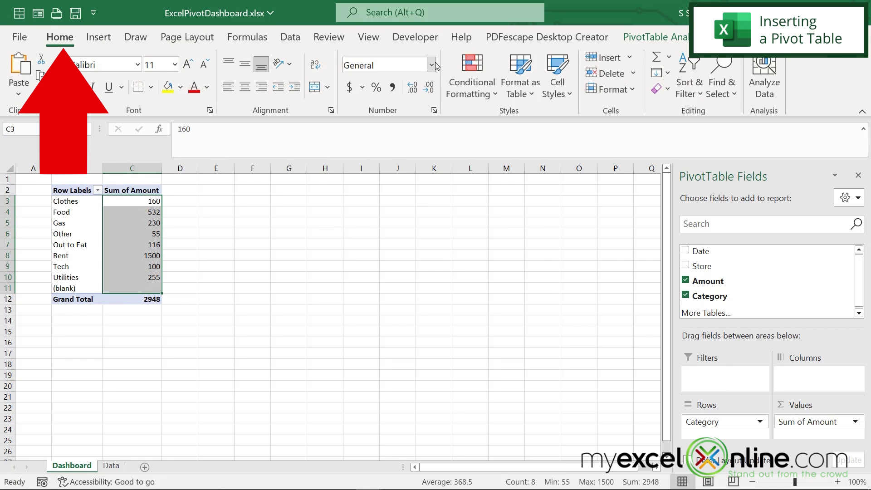
pyautogui.click(431, 65)
pyautogui.click(399, 151)
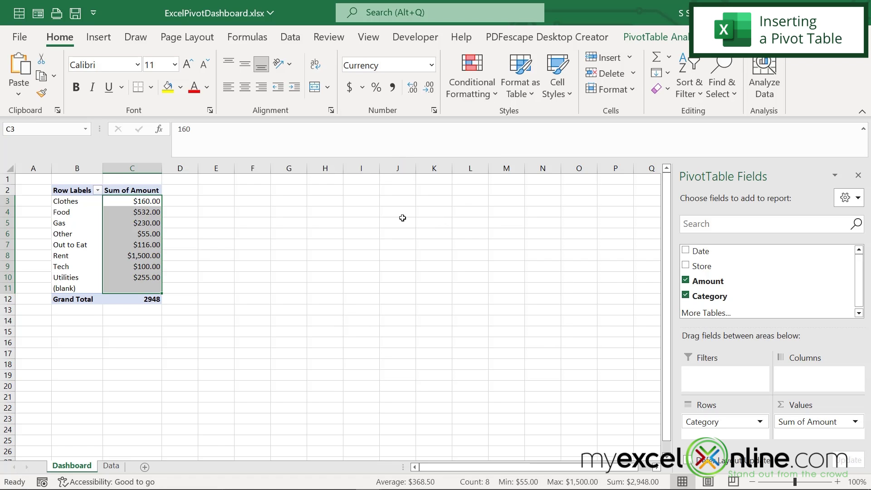
pyautogui.click(244, 87)
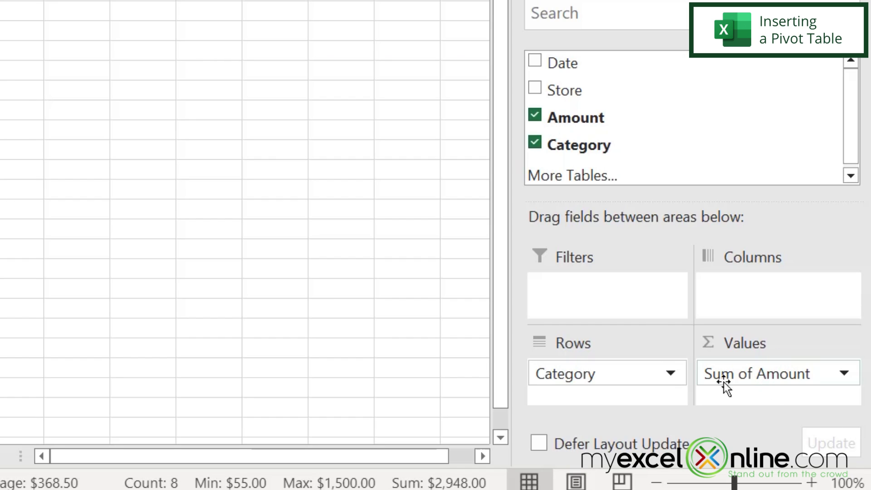
# Rename the Sum of Amount value field to Total.
pyautogui.click(845, 374)
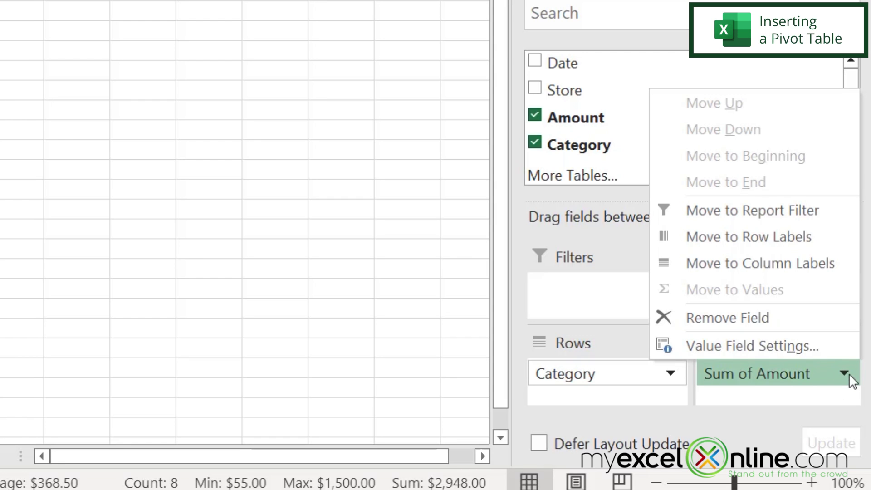
pyautogui.click(714, 349)
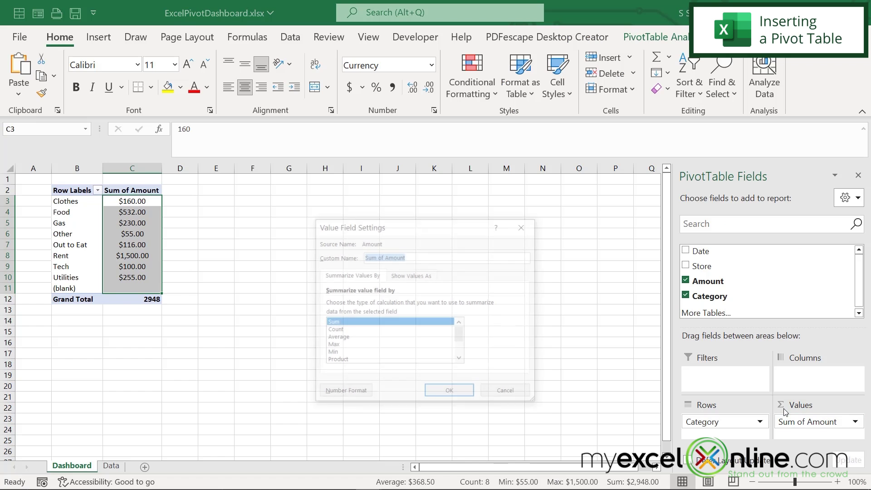
pyautogui.write('Tota')
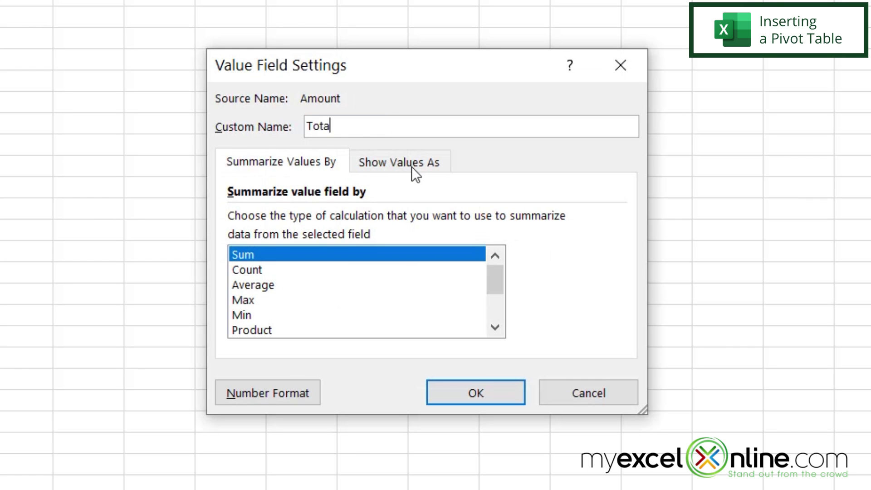
pyautogui.write('l')
pyautogui.click(471, 397)
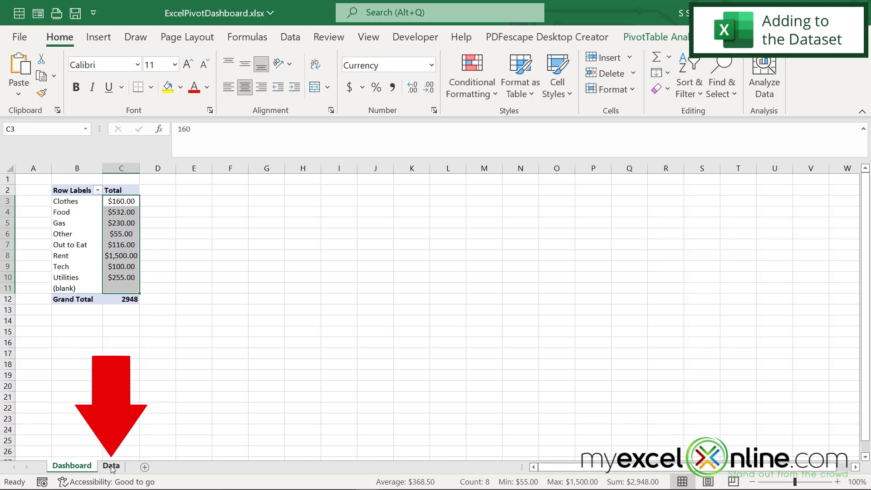
# On the Data sheet, add row 22: 11/15, Movies, 15, Entertainment.
pyautogui.click(111, 466)
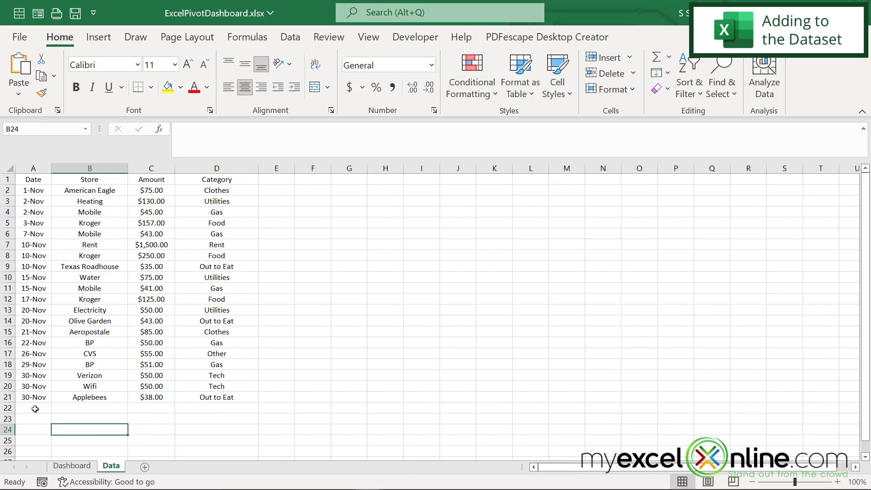
pyautogui.click(35, 409)
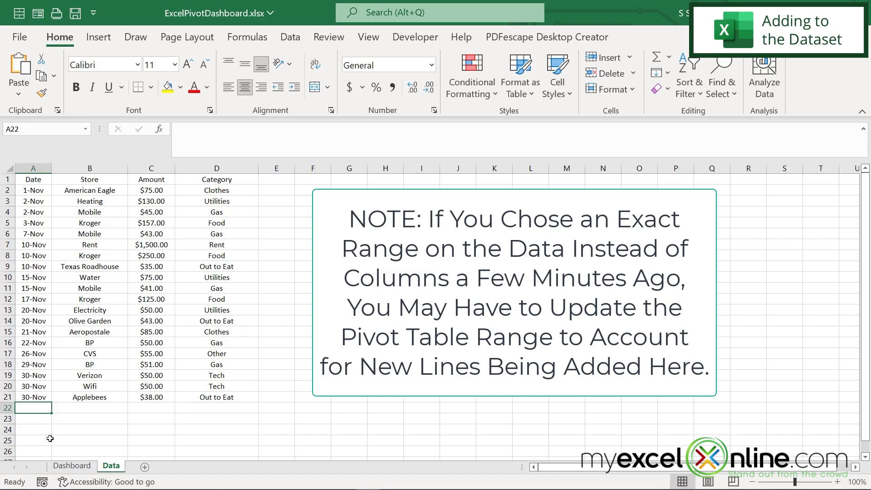
pyautogui.write('11/15')
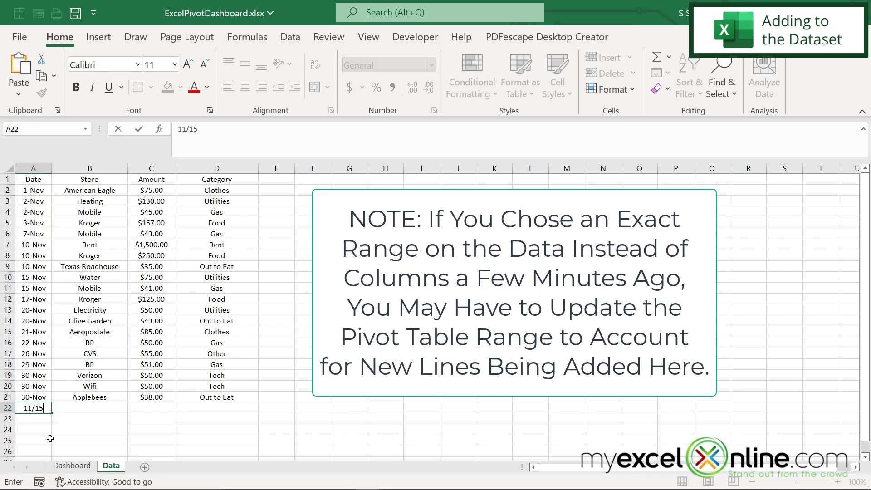
pyautogui.press('Tab')
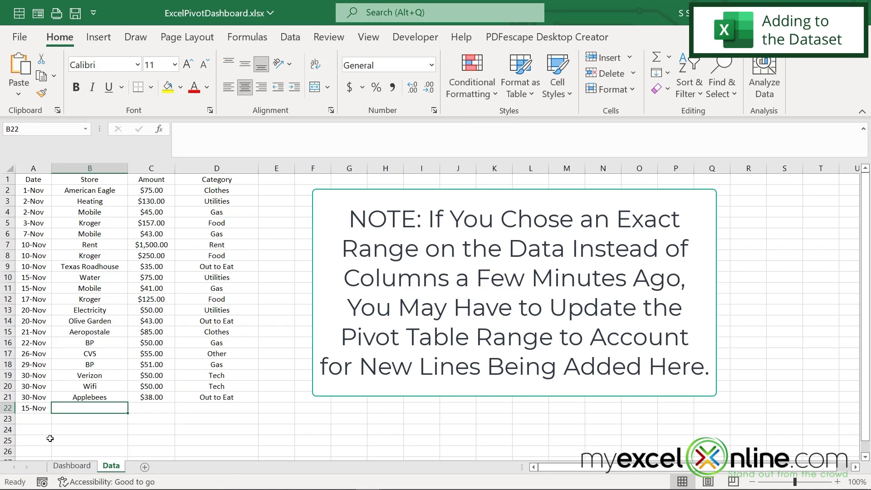
pyautogui.write('Movies')
pyautogui.press('Tab')
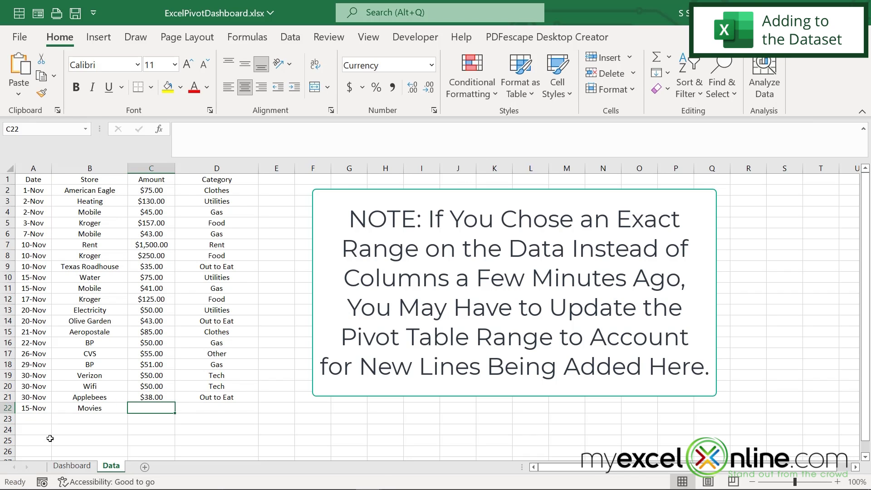
pyautogui.write('15')
pyautogui.press('Tab')
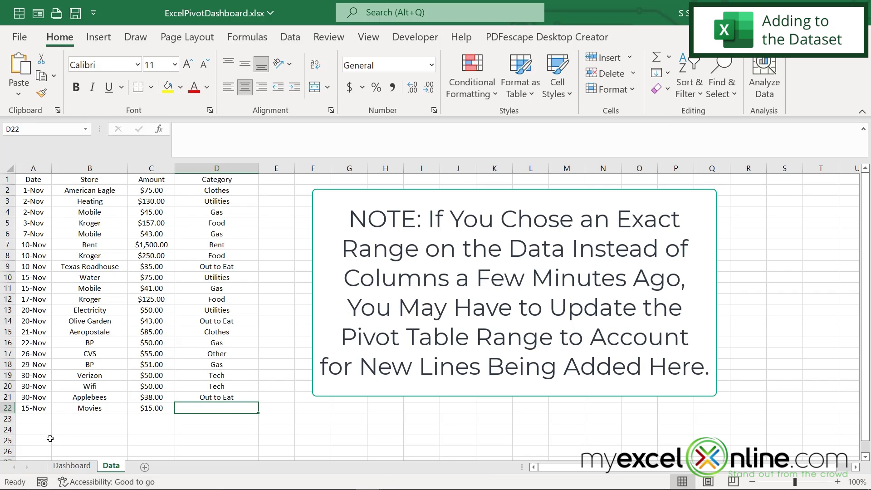
pyautogui.write('Entertainmn')
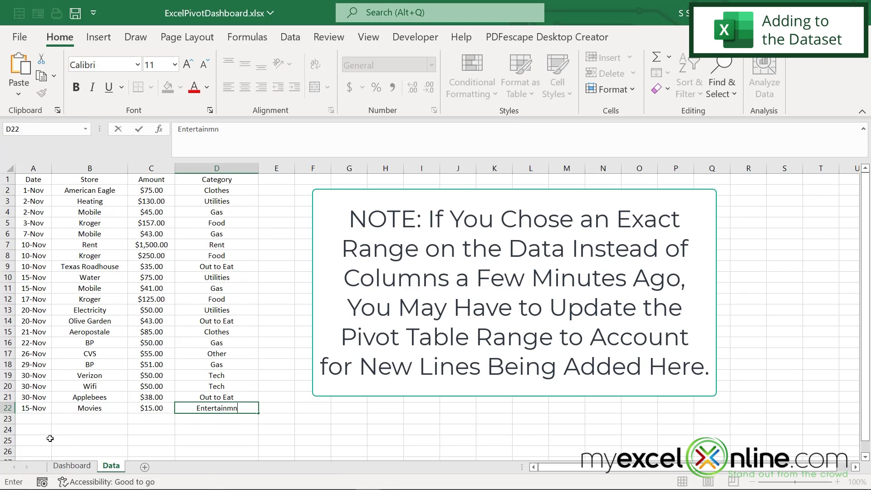
pyautogui.write('ent')
pyautogui.press('Return')
# Add row 23: 11/25/2022, Theater, 85, Entertainment.
pyautogui.write('11/25/2022')
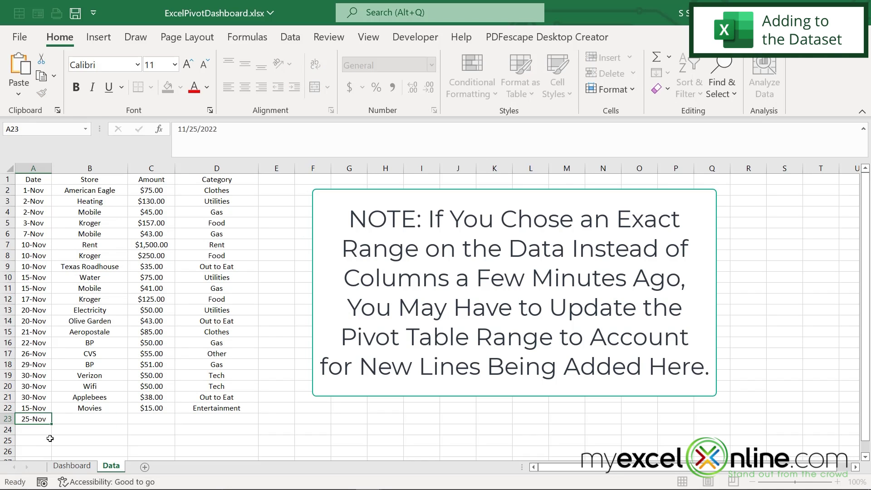
pyautogui.press('Tab')
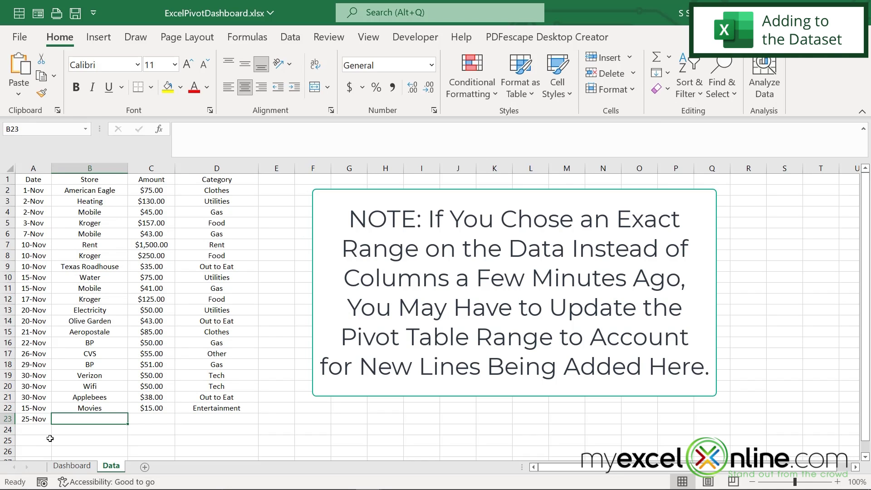
pyautogui.write('Theater')
pyautogui.press('Tab')
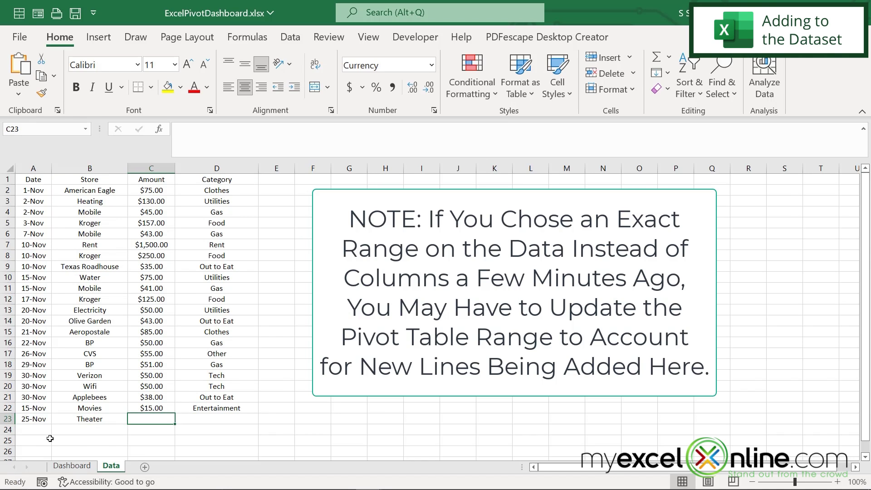
pyautogui.write('85')
pyautogui.press('Tab')
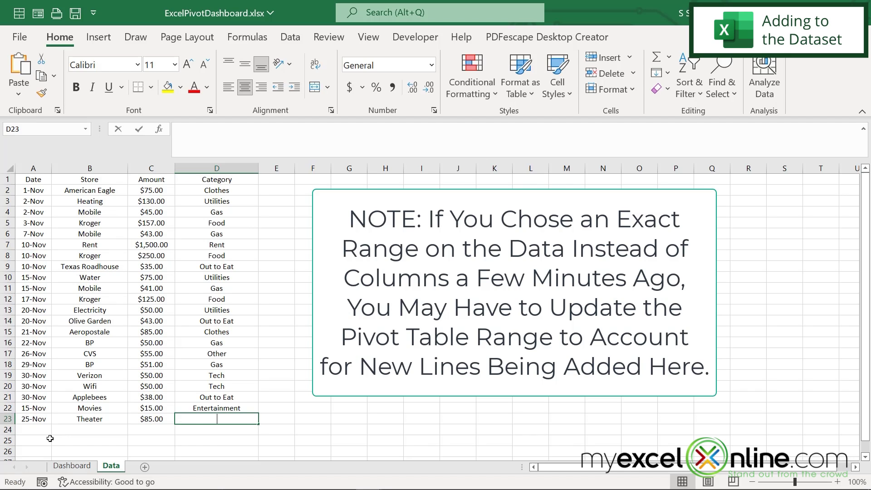
pyautogui.write('Entert')
pyautogui.press('Return')
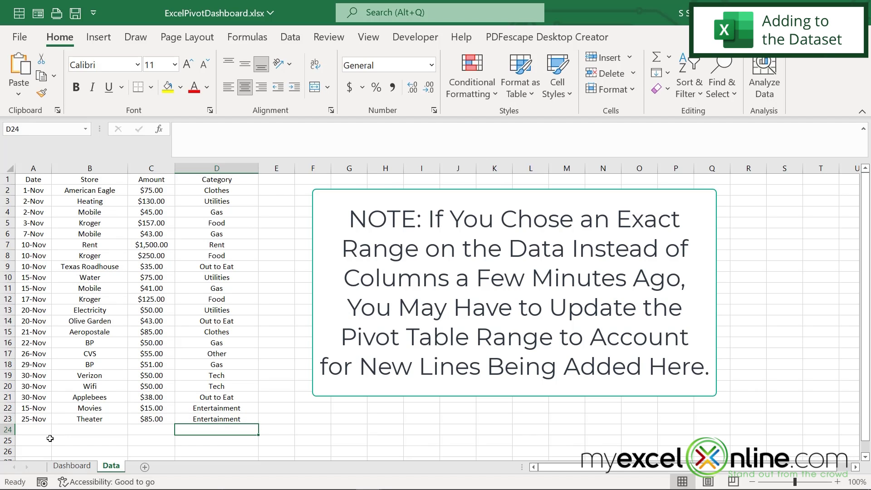
# Refresh the Dashboard pivot to add Entertainment $100.00, then select the row labels.
pyautogui.click(71, 465)
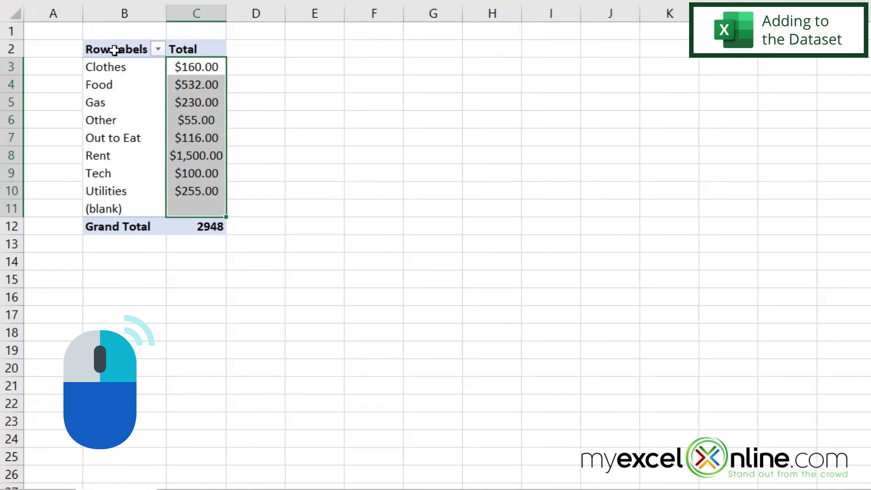
pyautogui.rightClick(114, 50)
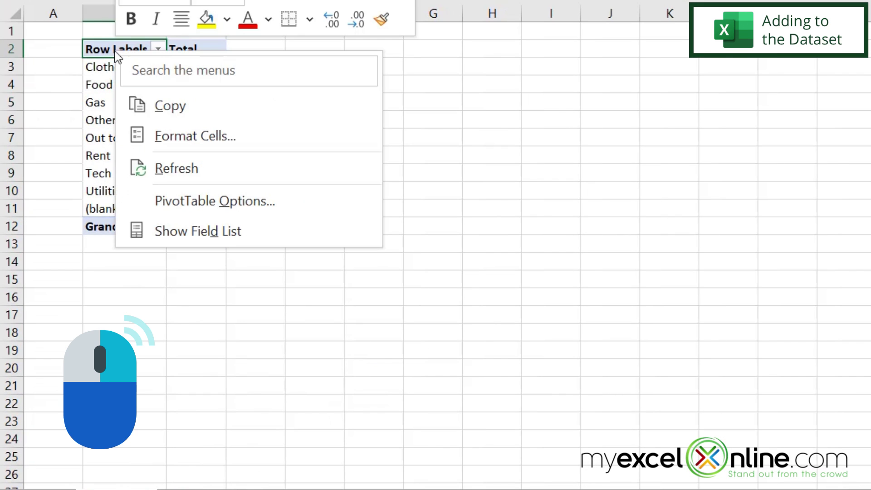
pyautogui.click(163, 182)
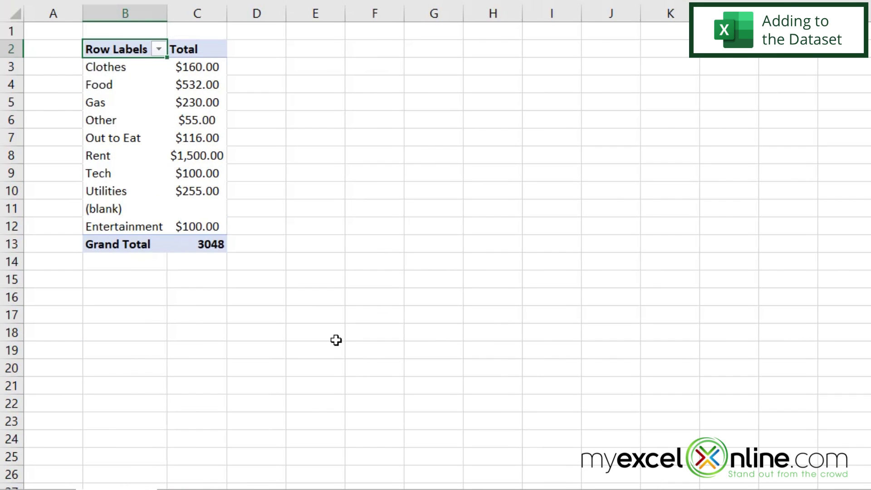
pyautogui.click(126, 226)
pyautogui.hotkey('shift', 'Up')
pyautogui.hotkey('shift', 'Up')
pyautogui.hotkey('shift', 'Up')
pyautogui.hotkey('shift', 'Up')
pyautogui.hotkey('shift', 'Up')
pyautogui.hotkey('shift', 'Up')
pyautogui.hotkey('shift', 'Up')
pyautogui.hotkey('shift', 'Up')
pyautogui.hotkey('shift', 'Up')
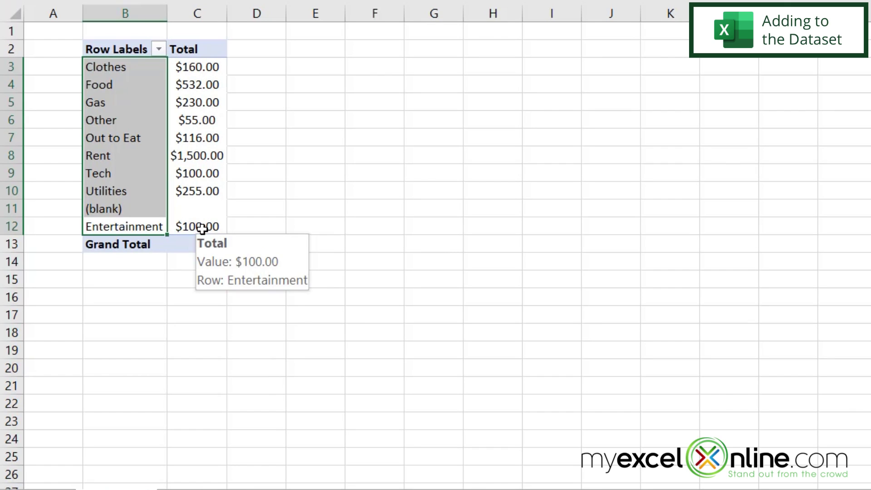
# Sort pivot categories A to Z and filter out (blank), leaving nine categories.
pyautogui.click(159, 49)
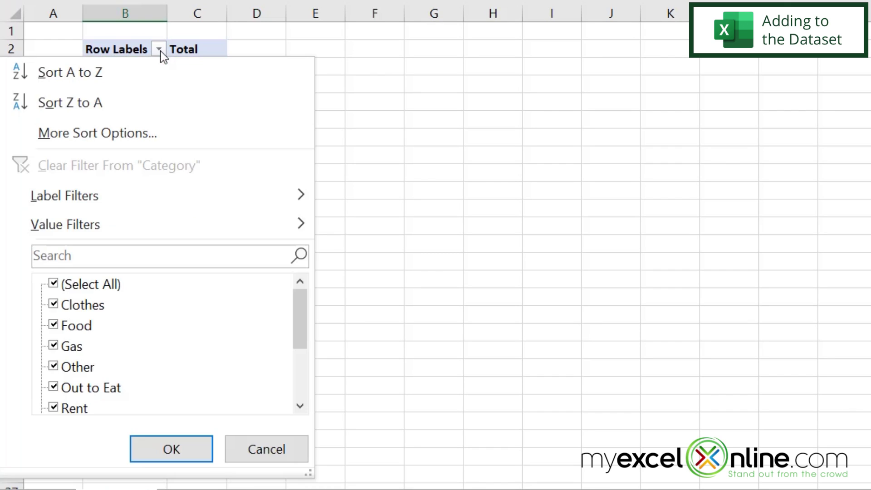
pyautogui.click(113, 75)
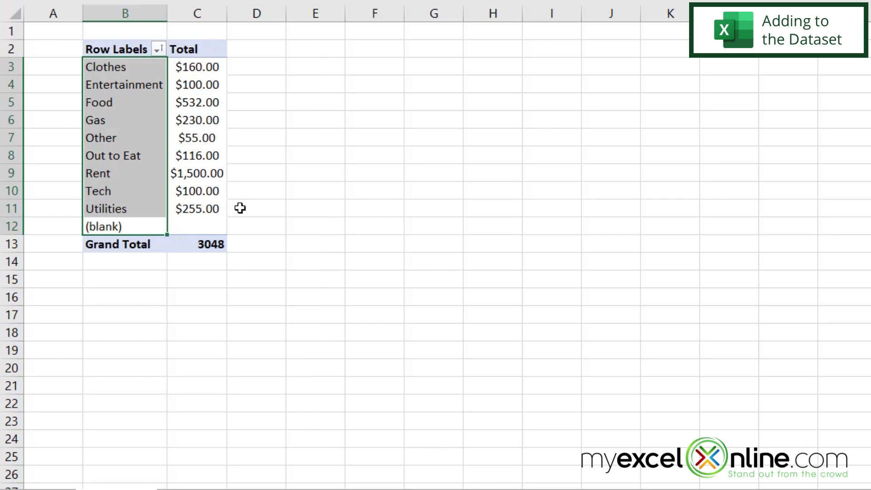
pyautogui.click(159, 51)
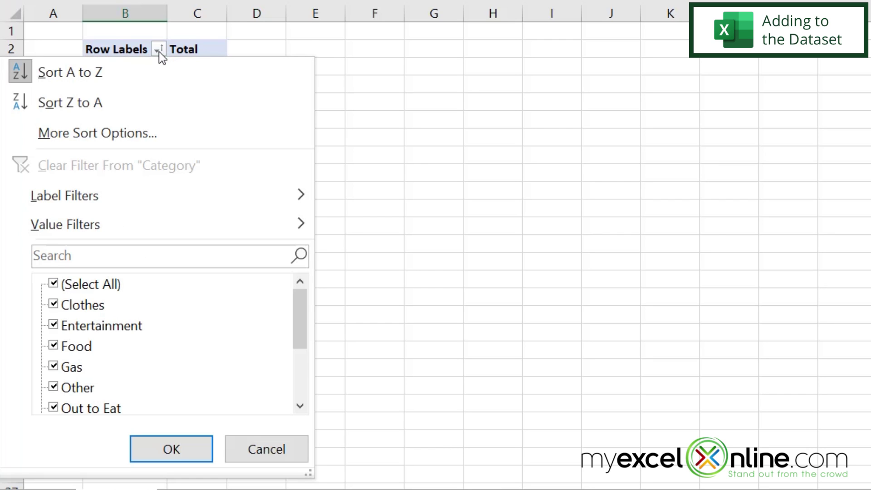
pyautogui.scroll(-2, 175, 361)
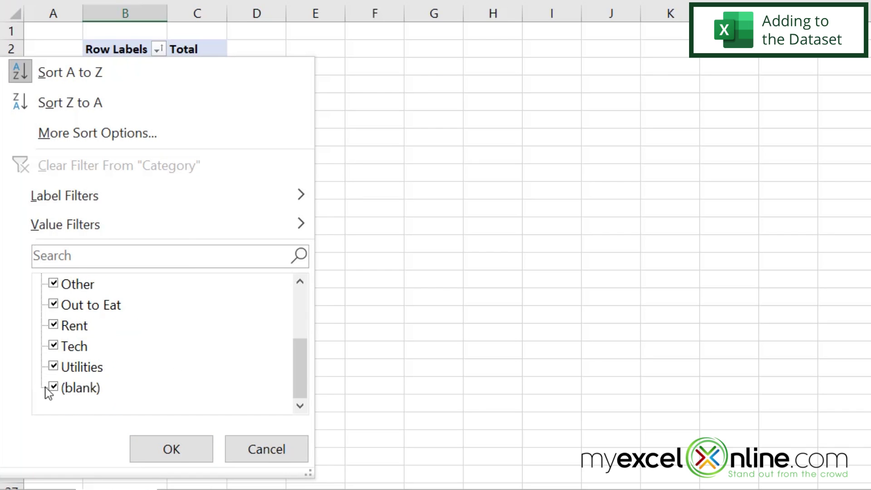
pyautogui.click(58, 389)
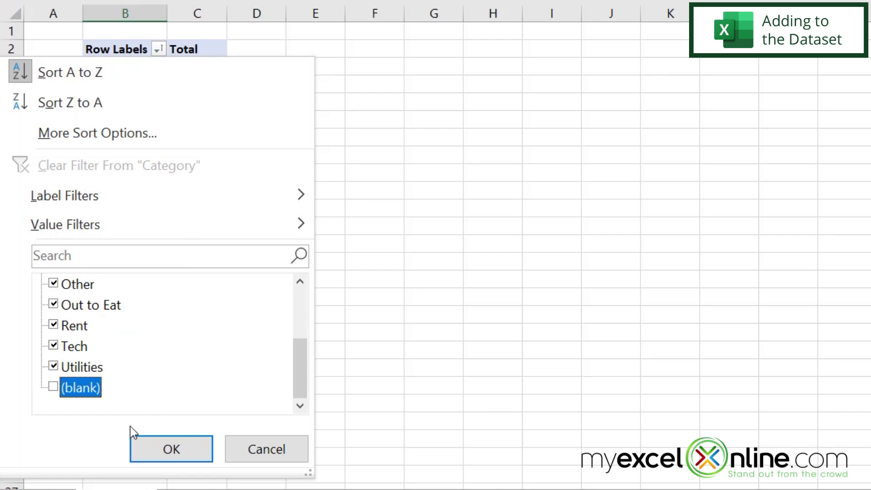
pyautogui.click(176, 448)
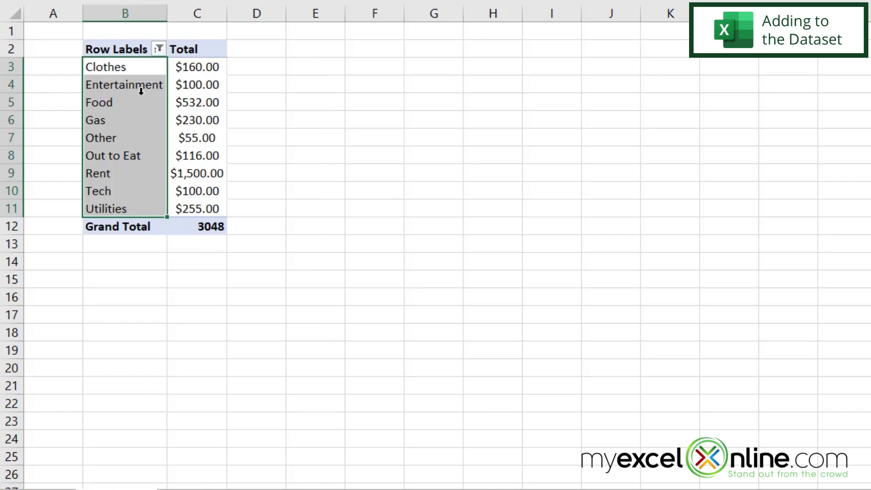
pyautogui.click(142, 208)
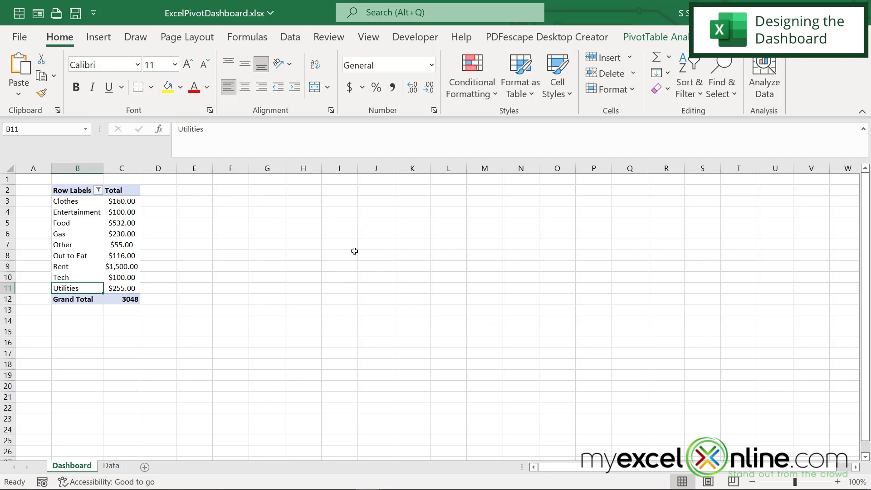
# Turn off Gridlines, Headings and the Formula Bar on the Dashboard sheet.
pyautogui.click(368, 37)
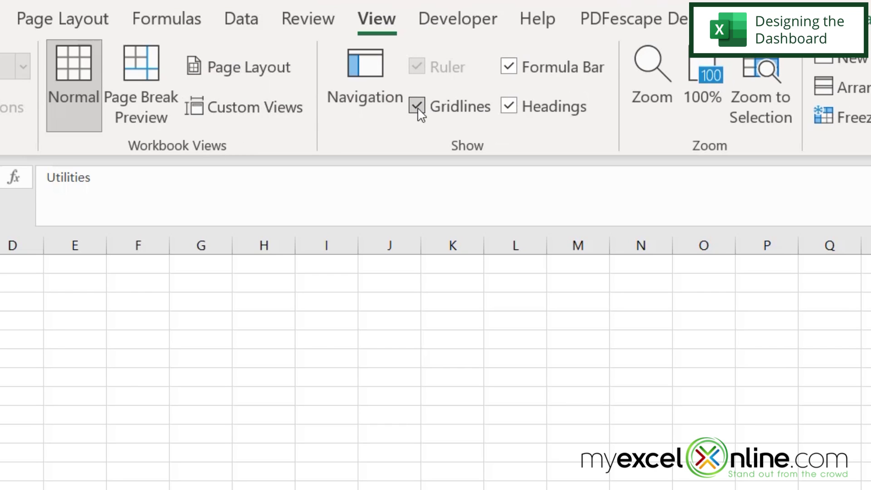
pyautogui.click(392, 87)
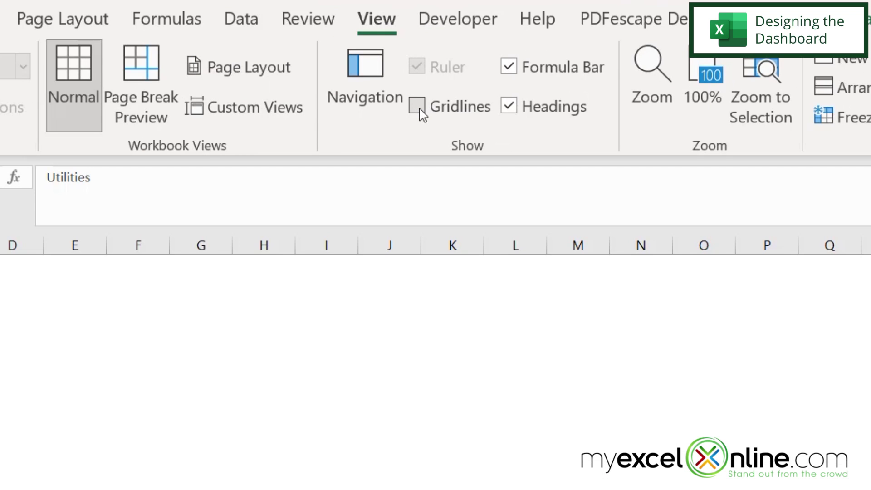
pyautogui.click(508, 108)
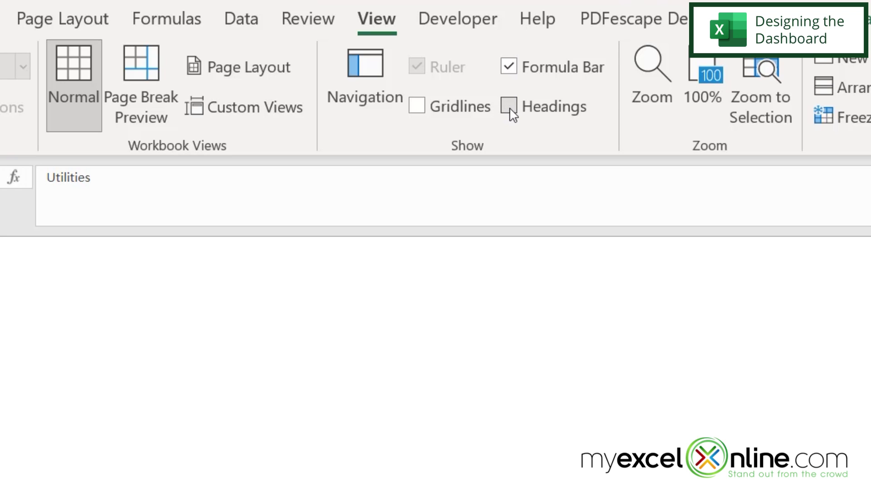
pyautogui.click(509, 67)
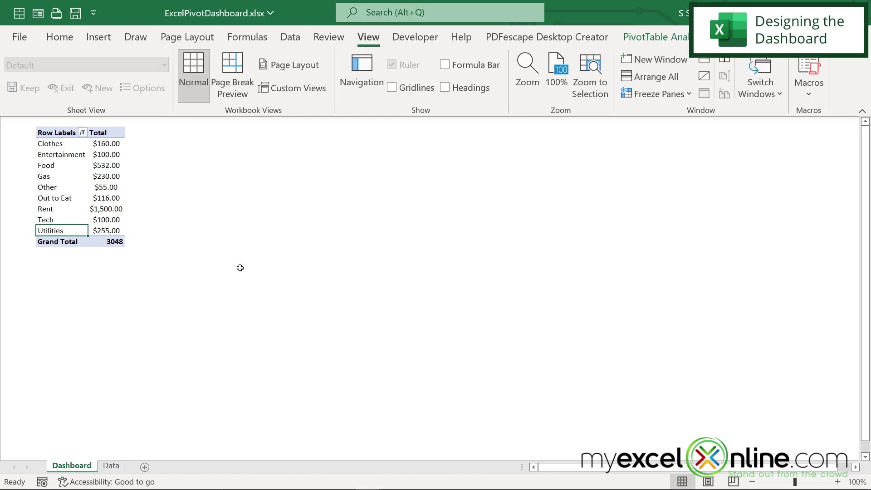
# Insert the myexcelonline.com logo picture from this device.
pyautogui.click(396, 208)
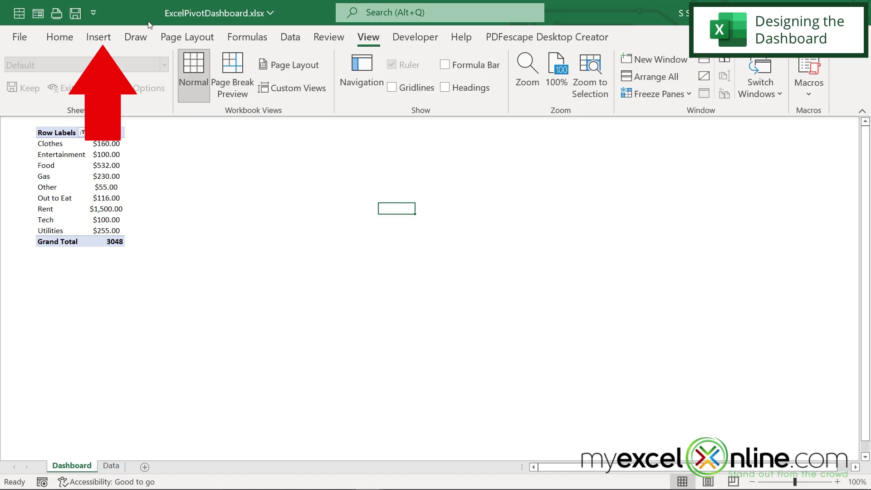
pyautogui.click(99, 38)
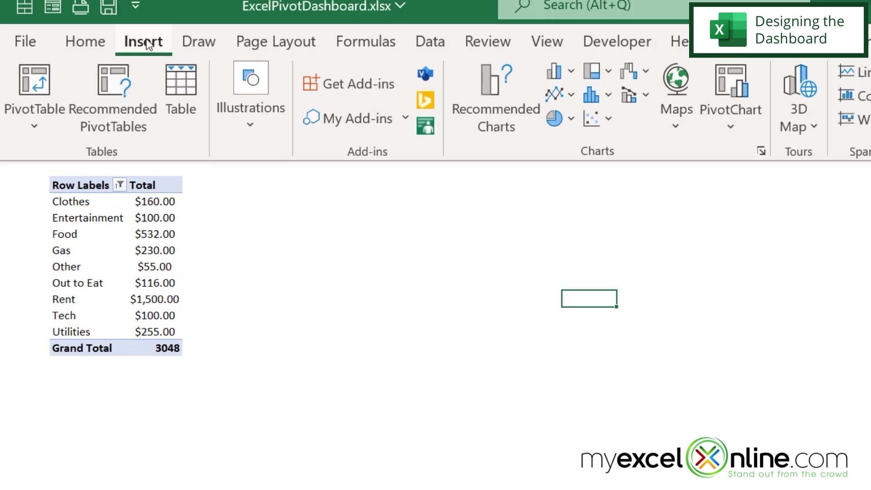
pyautogui.click(174, 93)
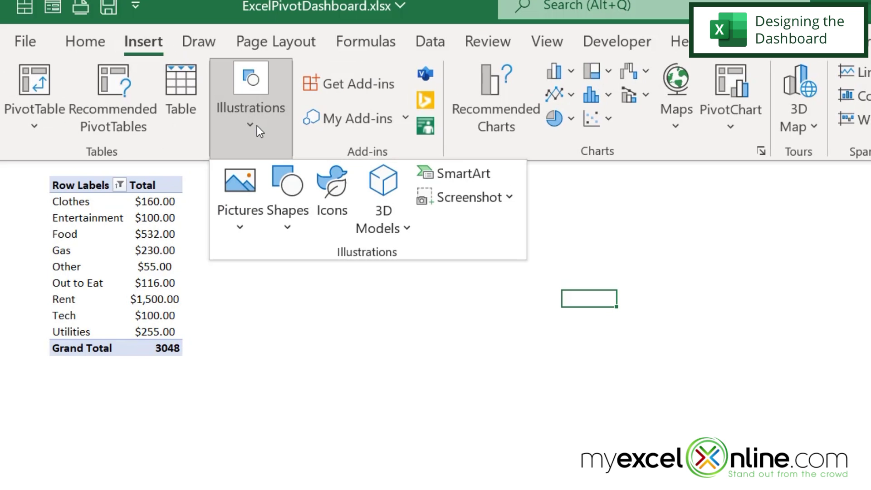
pyautogui.click(239, 225)
pyautogui.click(279, 295)
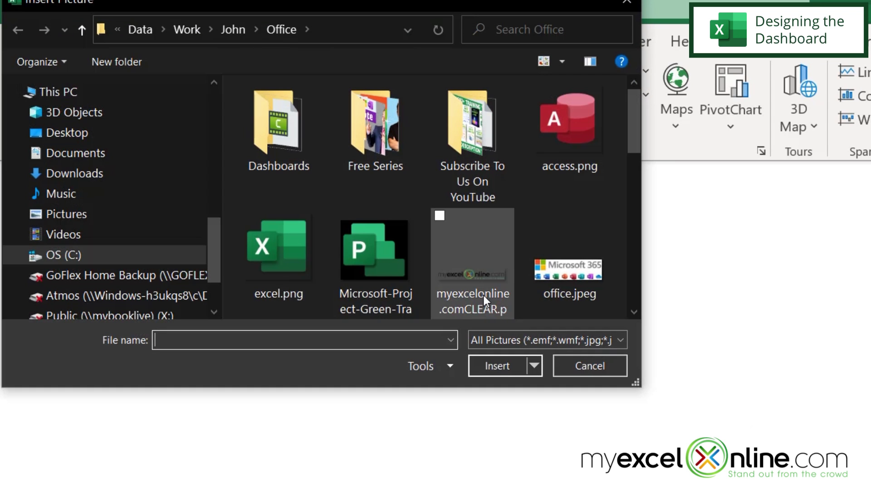
pyautogui.click(482, 290)
pyautogui.doubleClick(480, 291)
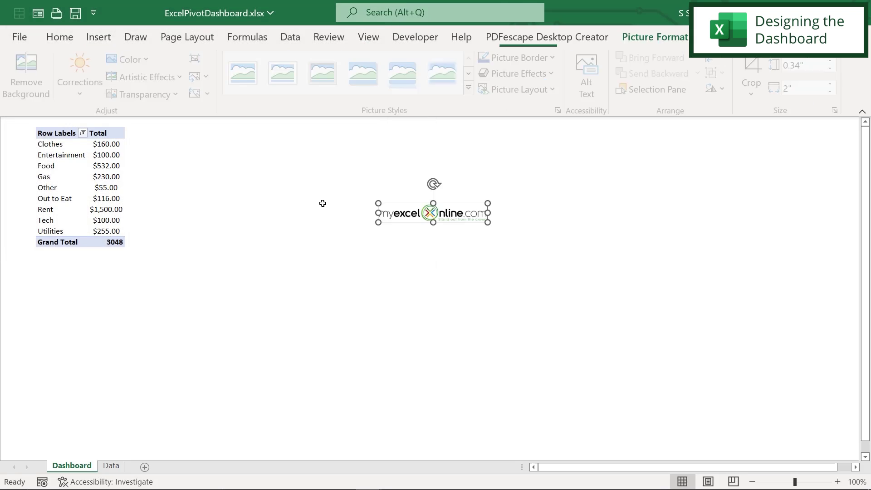
# Enlarge the logo to about 6 inches wide and place it bottom-right.
pyautogui.moveTo(435, 217); pyautogui.dragTo(264, 134)
pyautogui.moveTo(318, 144); pyautogui.dragTo(586, 190)
pyautogui.moveTo(467, 159); pyautogui.dragTo(766, 417)
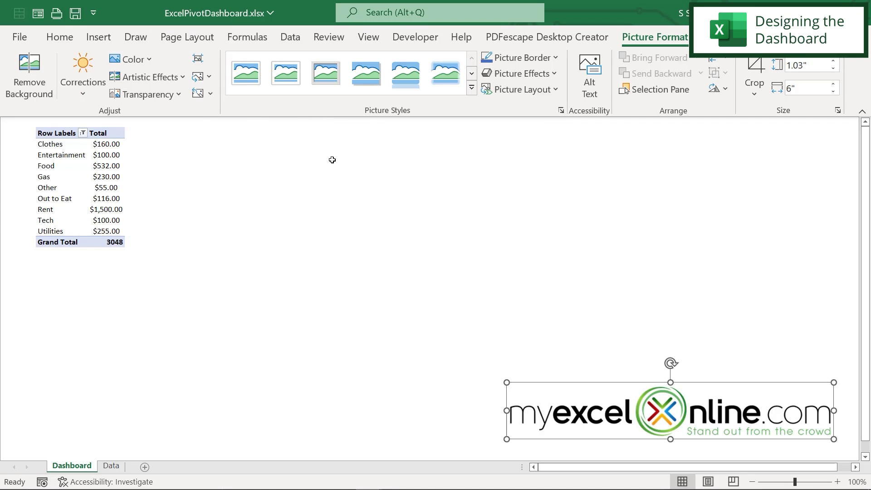
pyautogui.click(186, 37)
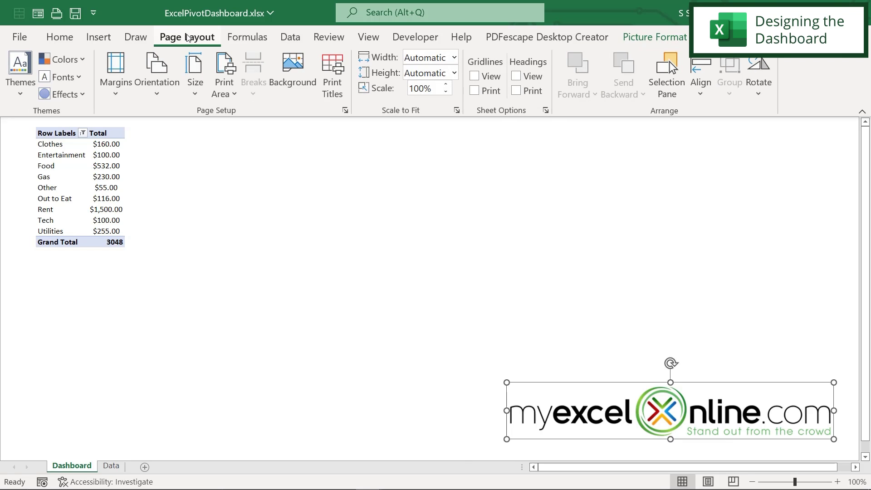
pyautogui.click(293, 68)
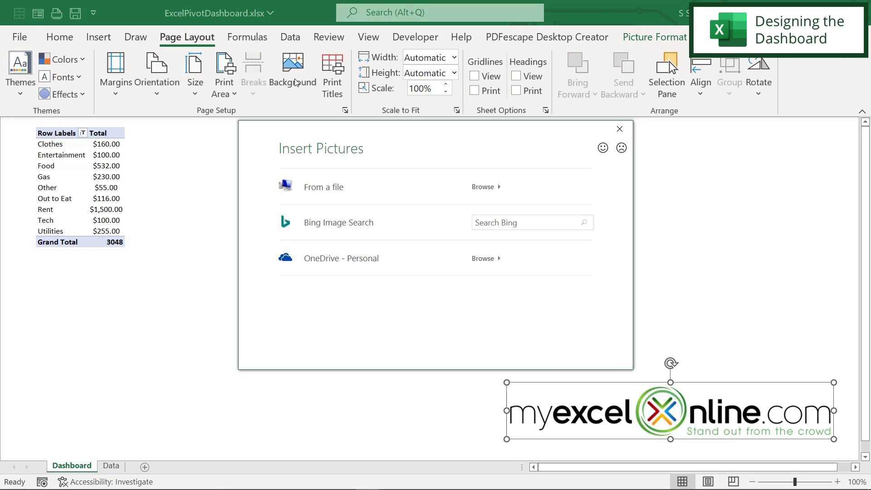
pyautogui.click(486, 186)
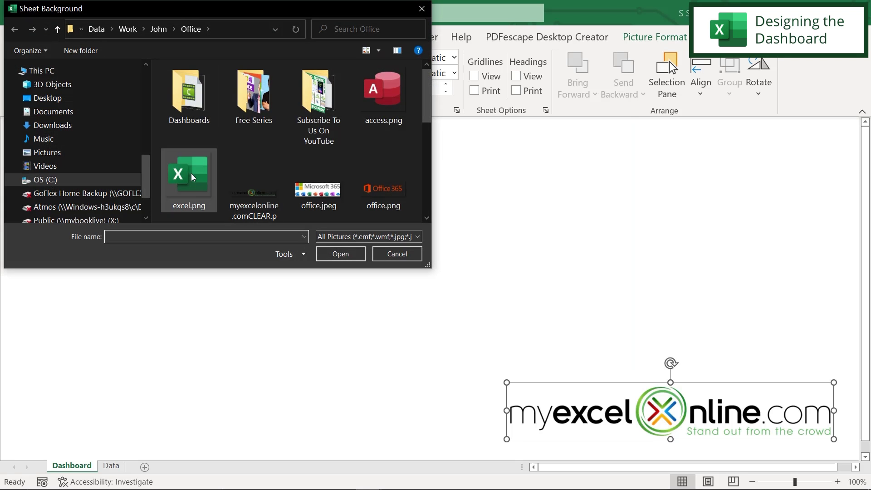
pyautogui.doubleClick(193, 177)
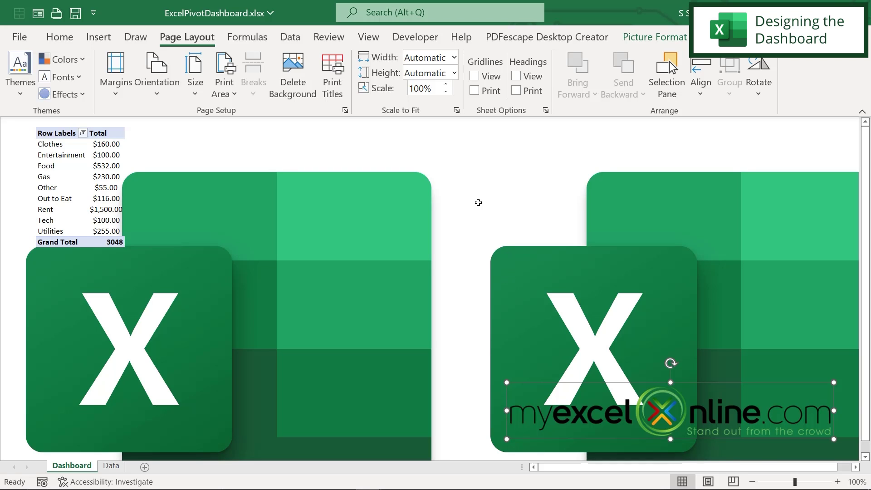
pyautogui.click(292, 74)
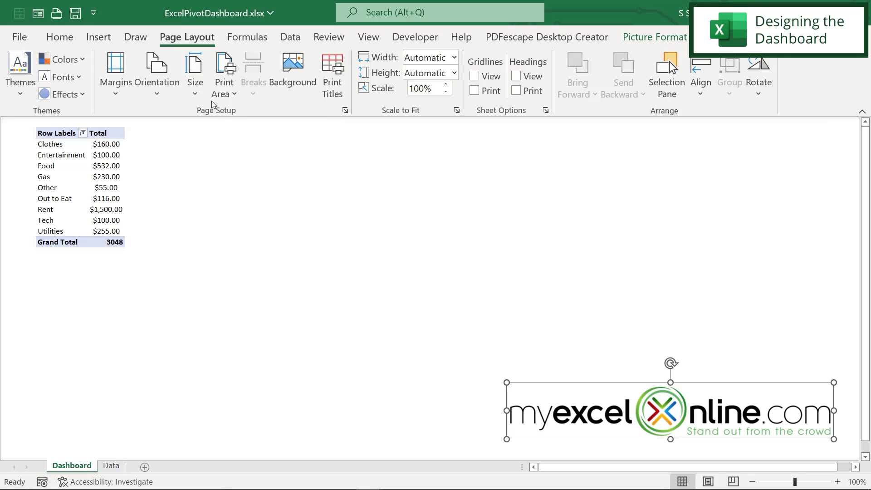
# Insert the excel.png logo picture from this device.
pyautogui.click(98, 38)
pyautogui.click(165, 101)
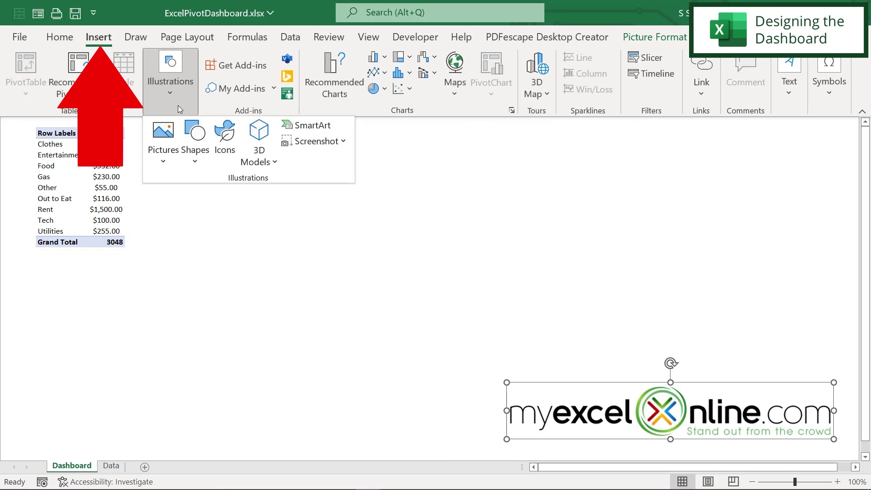
pyautogui.click(174, 148)
pyautogui.click(184, 198)
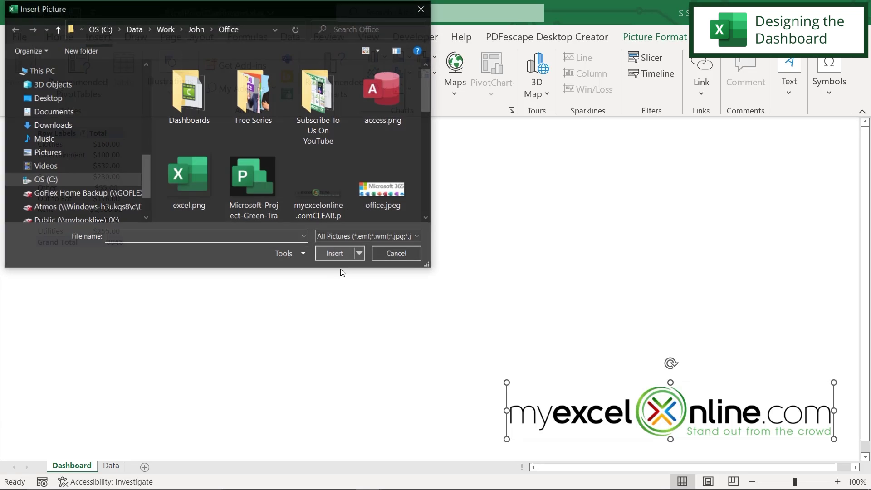
pyautogui.doubleClick(187, 173)
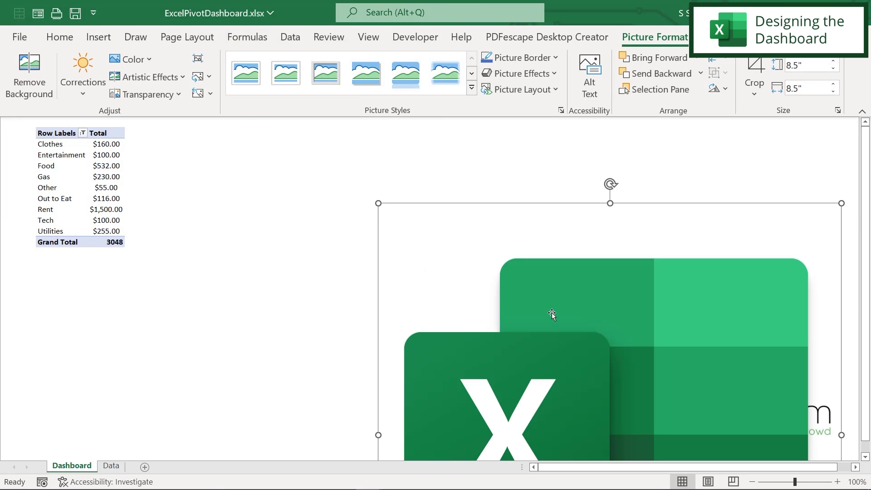
# Resize the Excel logo to 4.98 inches square and place it top-right.
pyautogui.moveTo(552, 313); pyautogui.dragTo(534, 224)
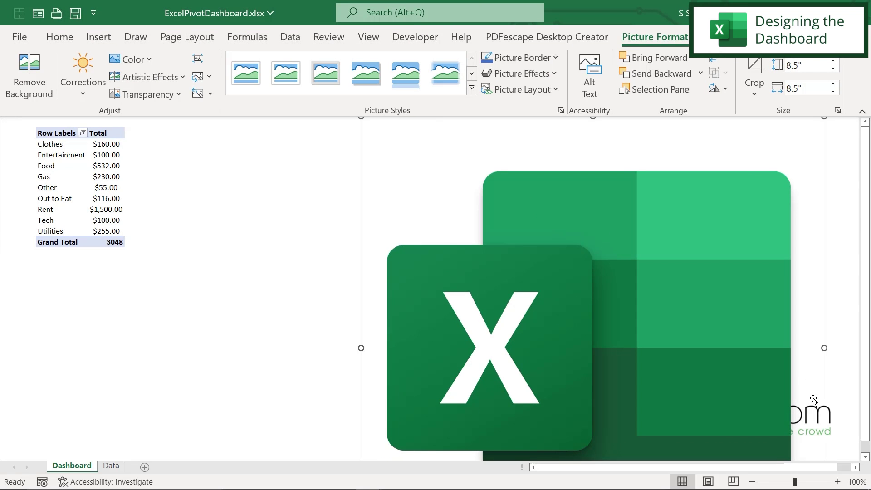
pyautogui.moveTo(824, 117); pyautogui.dragTo(632, 308)
pyautogui.moveTo(528, 369); pyautogui.dragTo(750, 178)
pyautogui.press('Escape')
# Turn on headings and fill columns A through W of the Dashboard sheet light green.
pyautogui.click(363, 39)
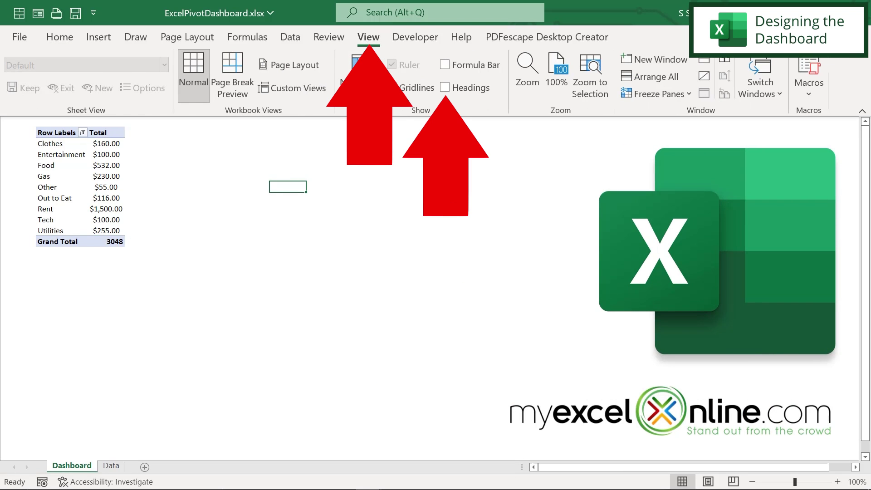
pyautogui.click(445, 88)
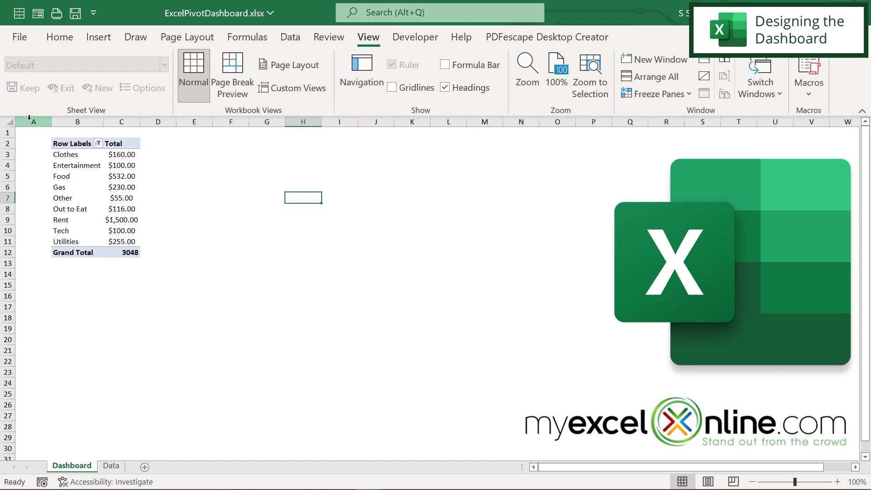
pyautogui.moveTo(29, 118); pyautogui.dragTo(846, 122)
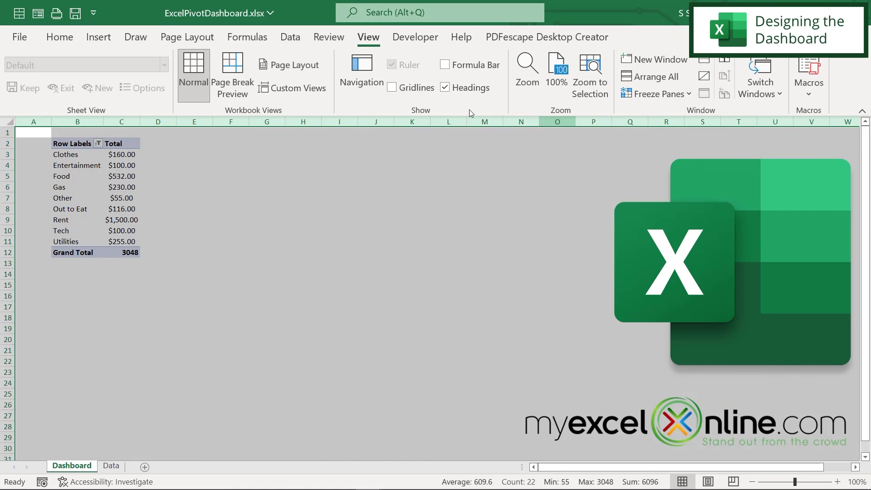
pyautogui.click(59, 37)
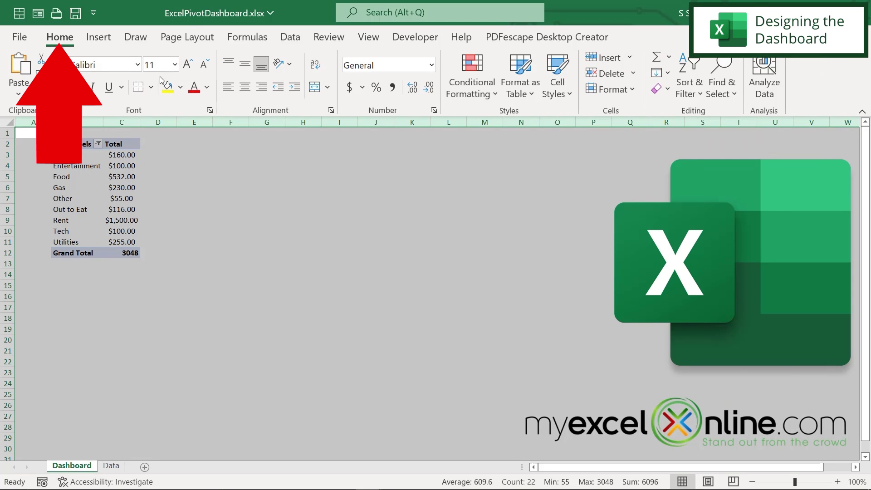
pyautogui.click(180, 87)
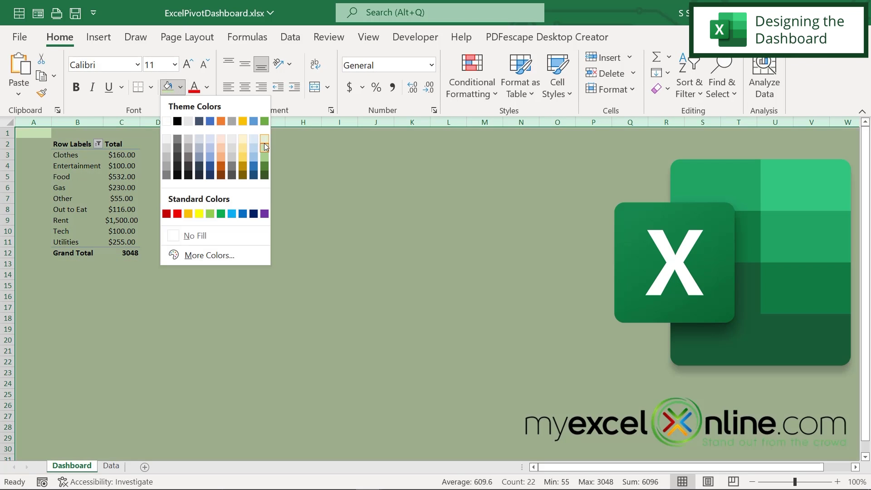
pyautogui.click(263, 143)
pyautogui.click(230, 143)
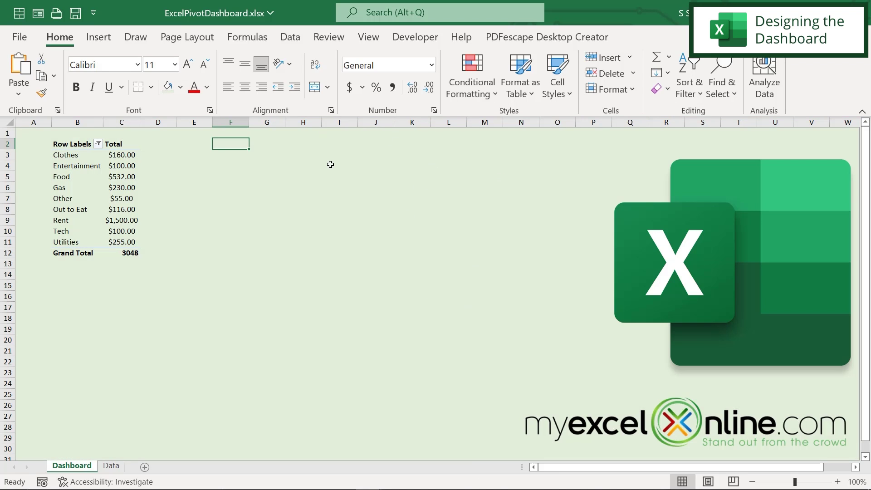
# Hide the row and column headings and return the selection to cell A1.
pyautogui.click(368, 37)
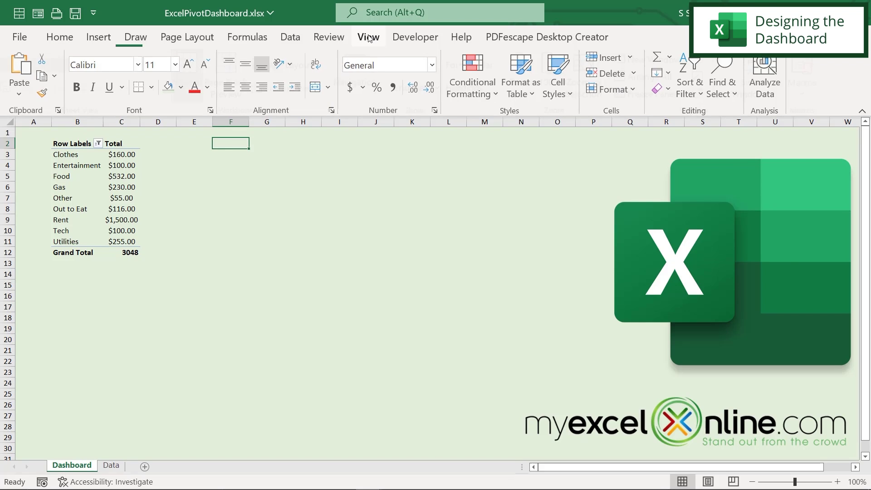
pyautogui.click(446, 89)
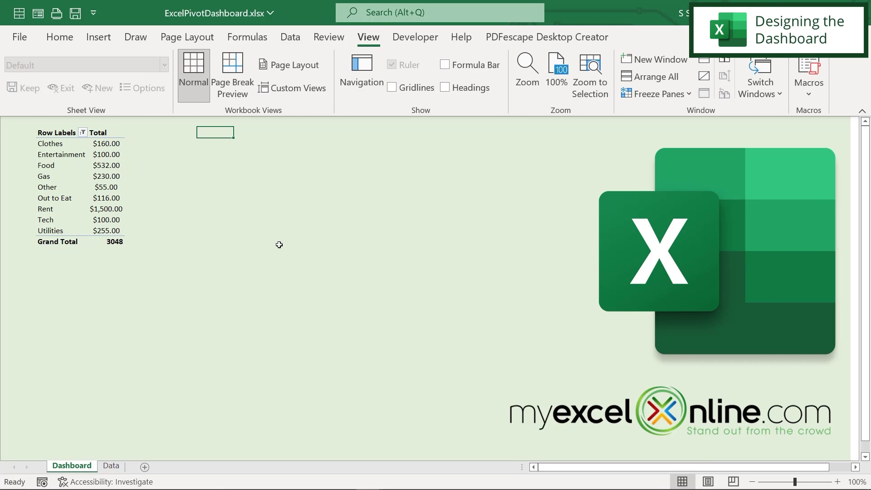
pyautogui.click(18, 122)
# Collapse the ribbon to tab names only, then check the Data sheet and return to Dashboard.
pyautogui.click(863, 112)
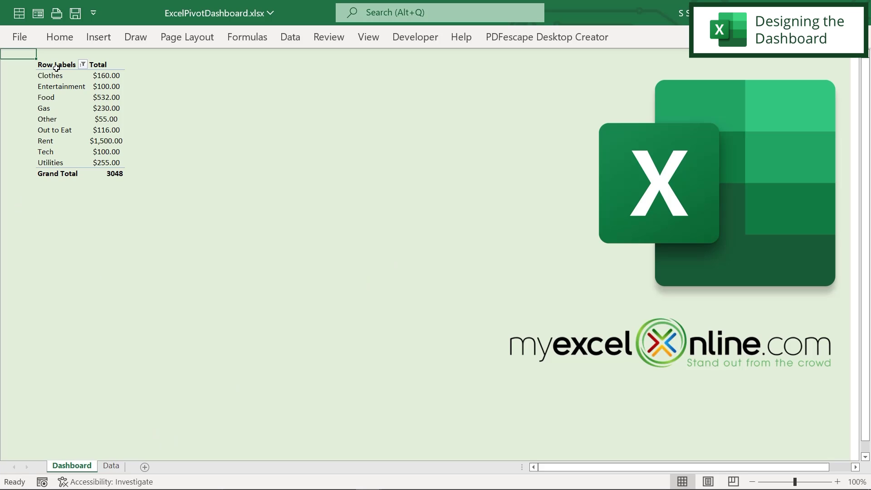
pyautogui.click(111, 466)
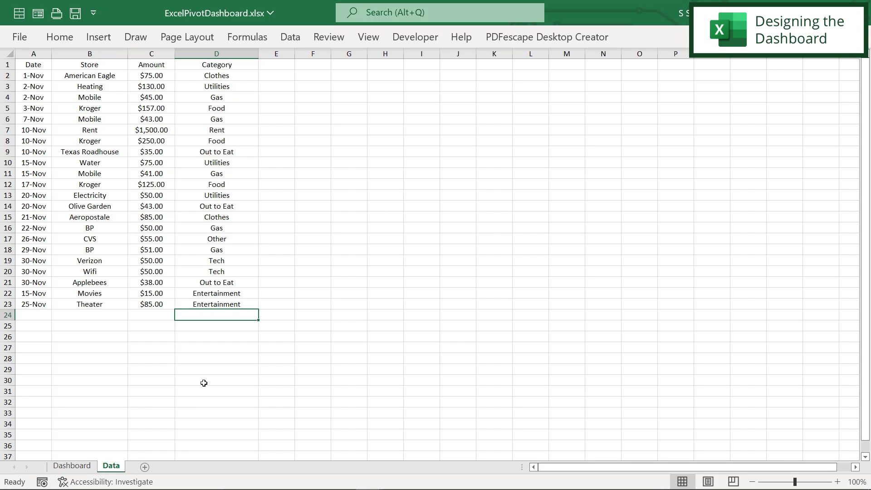
pyautogui.click(89, 467)
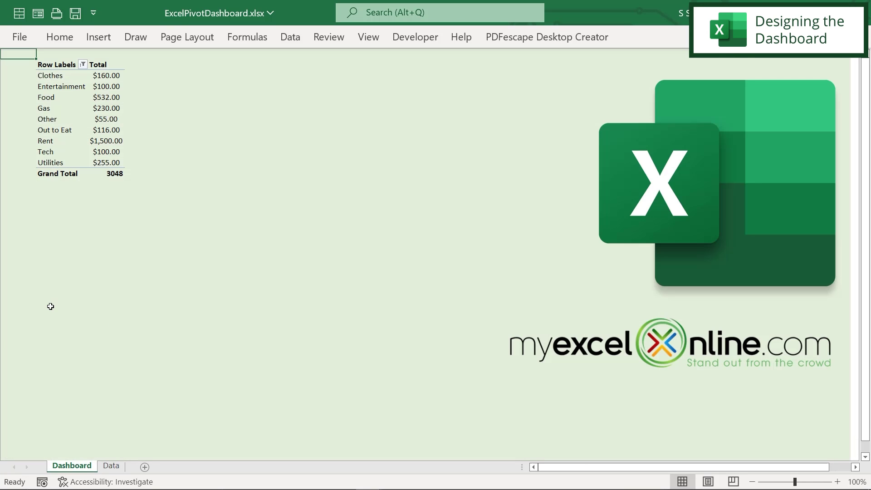